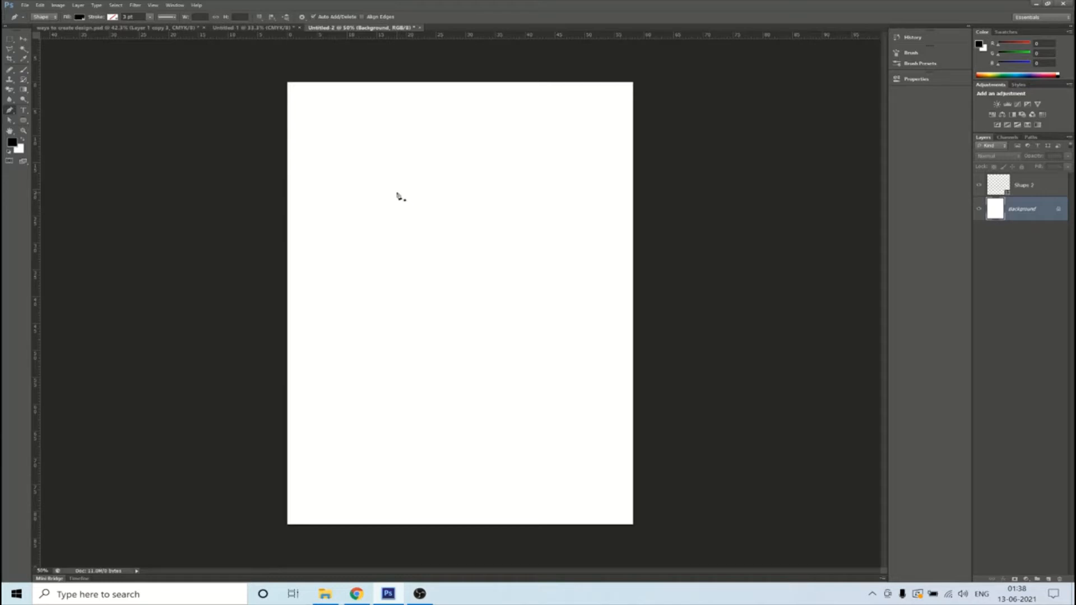
Place a Pen tool anchor point on the blank canvas and try to reshape it with the Convert Point tool
click(374, 224)
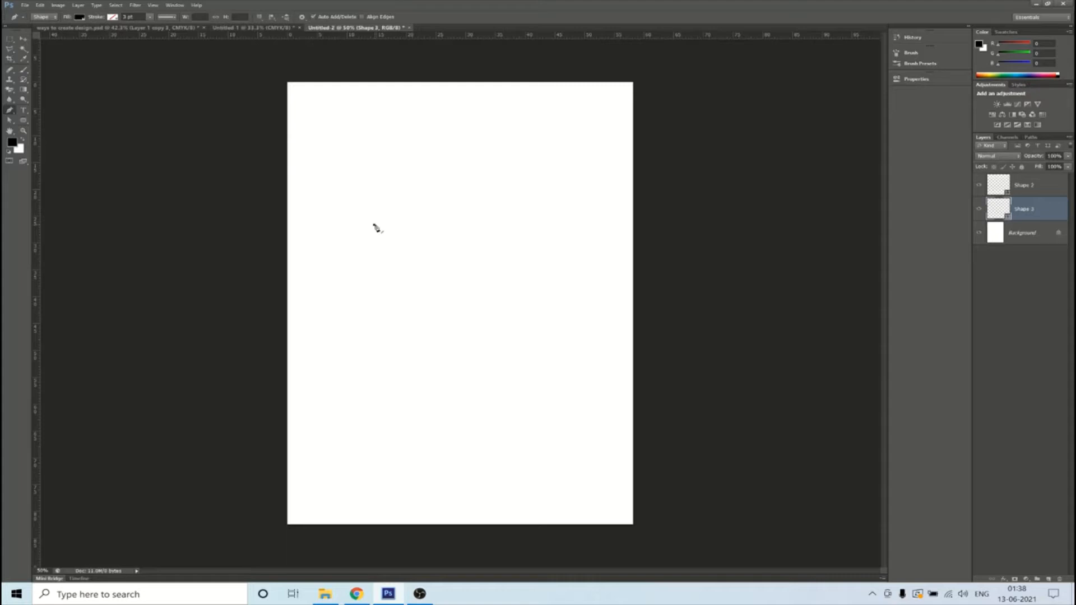
right_click(11, 111)
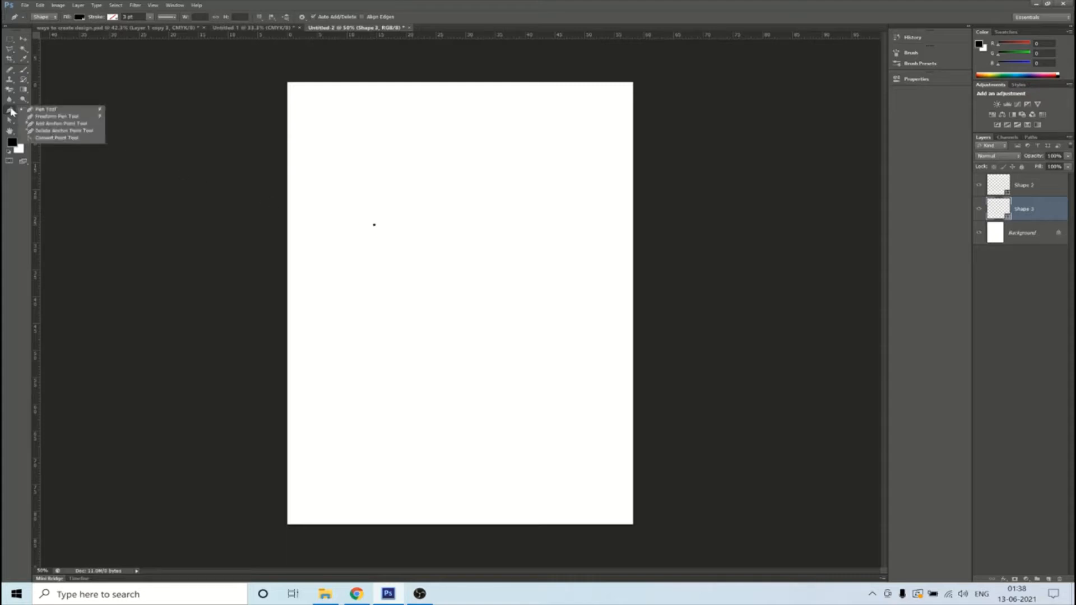
click(54, 139)
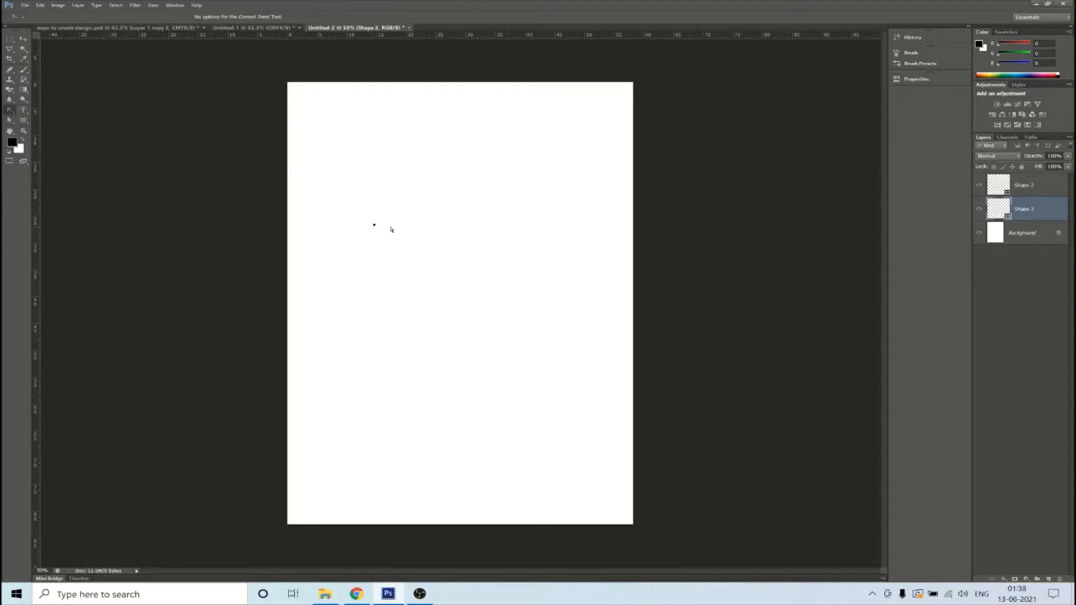
mouse_move(374, 226)
mouse_down()
mouse_move(374, 254)
mouse_move(374, 231)
mouse_up()
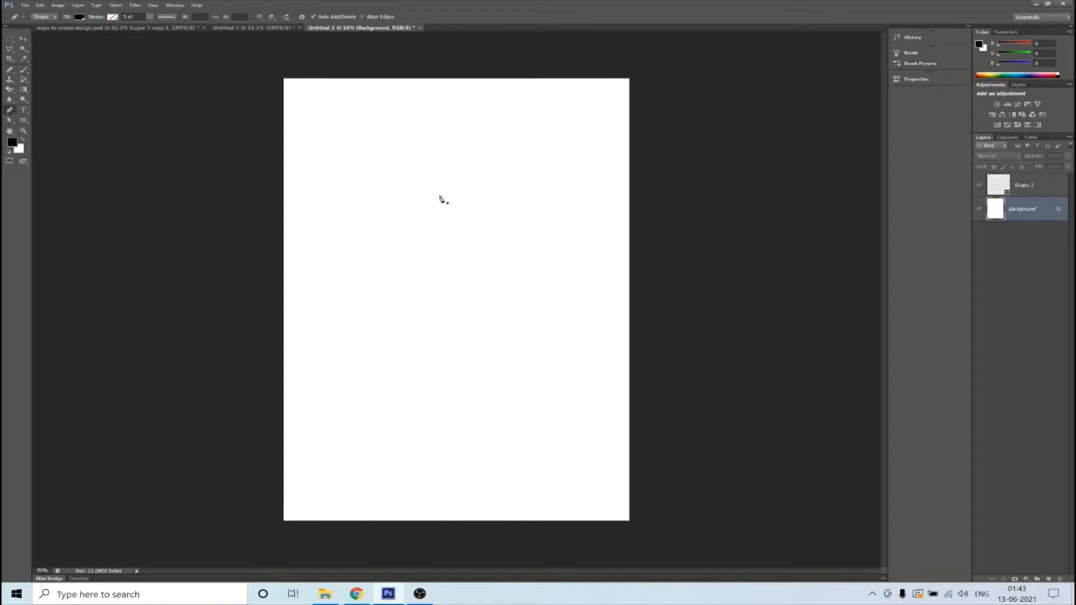
Draw a straight diagonal Pen segment on the blank canvas, then add a curve point with direction handles at its upper end
click(441, 197)
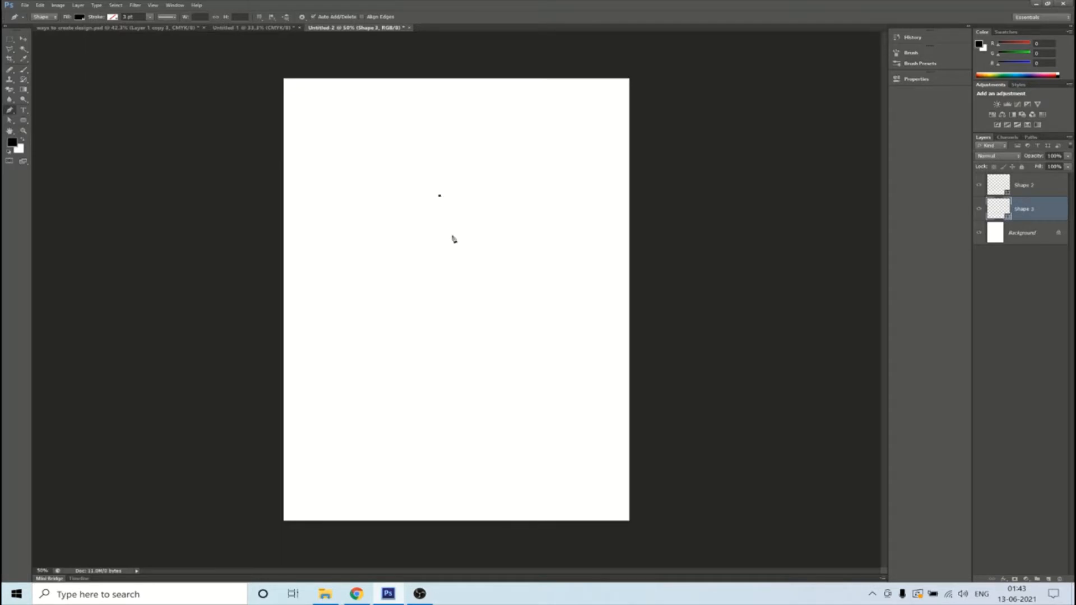
click(481, 292)
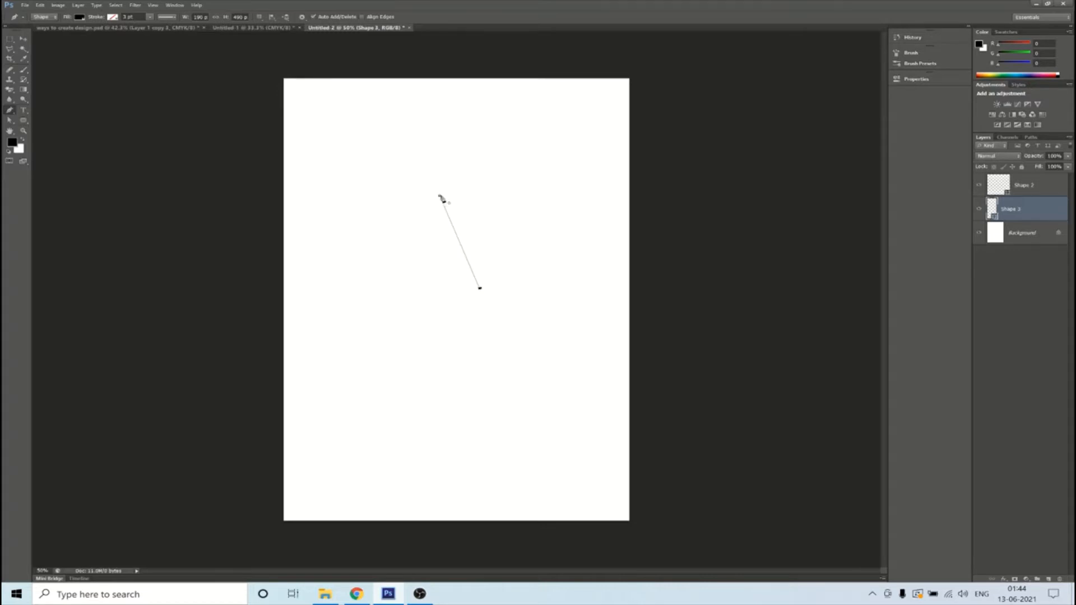
click(440, 196)
drag(440, 197, 404, 186)
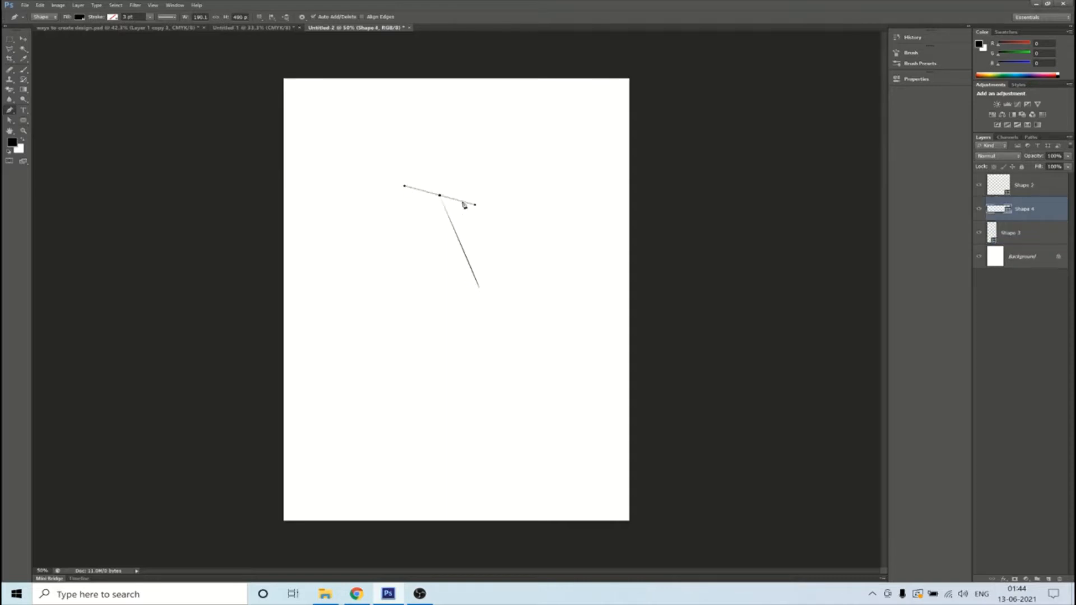
mouse_move(475, 207)
mouse_down()
mouse_move(473, 231)
mouse_move(478, 207)
mouse_up()
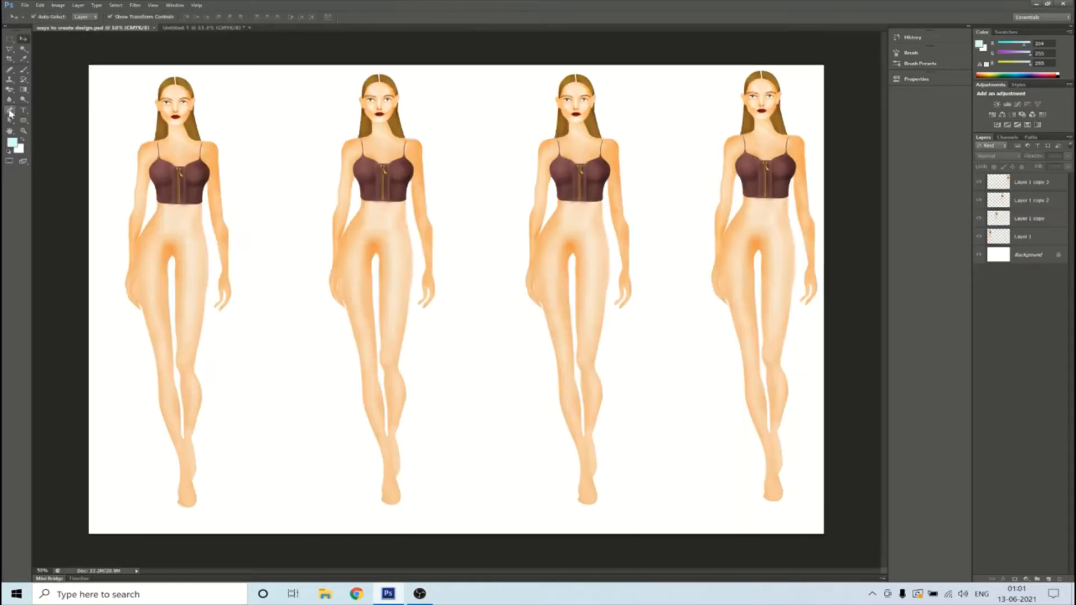
Draw the waistline and right side of a light blue skirt shape on the first figure with the Pen tool
click(10, 113)
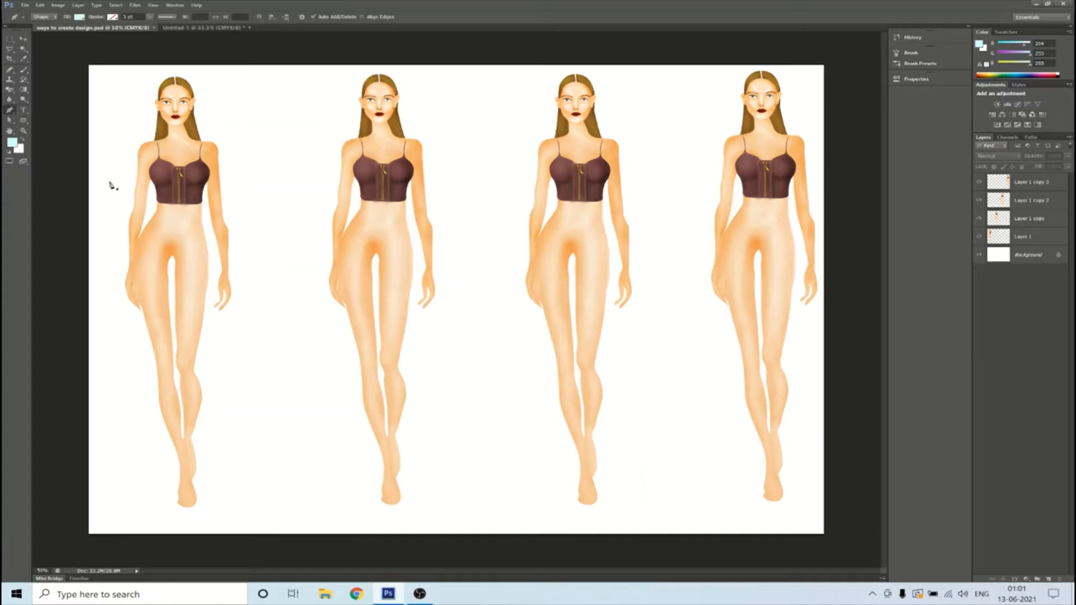
right_click(10, 111)
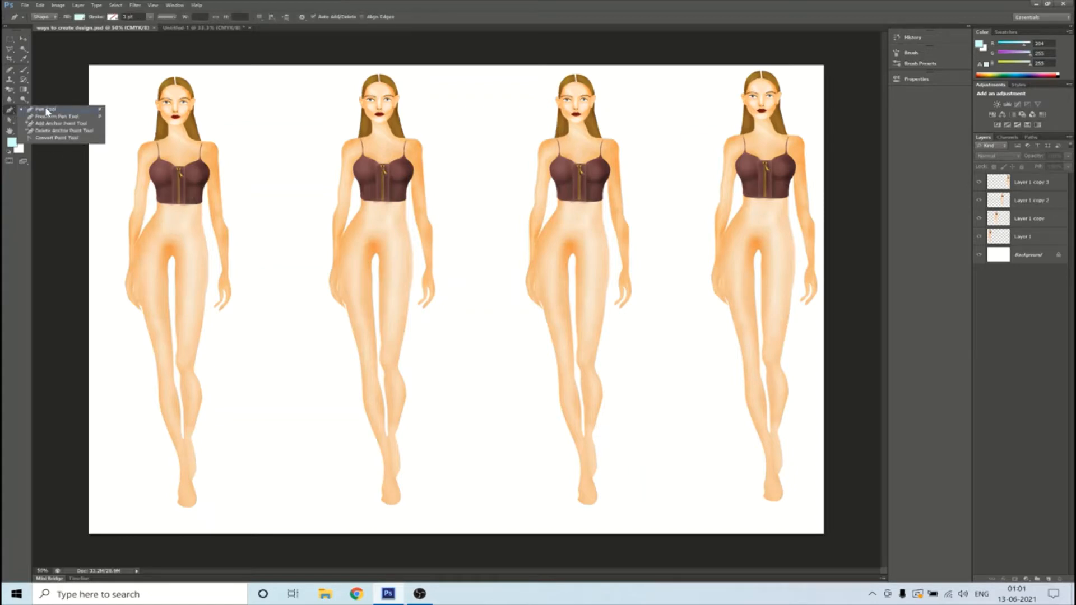
click(46, 110)
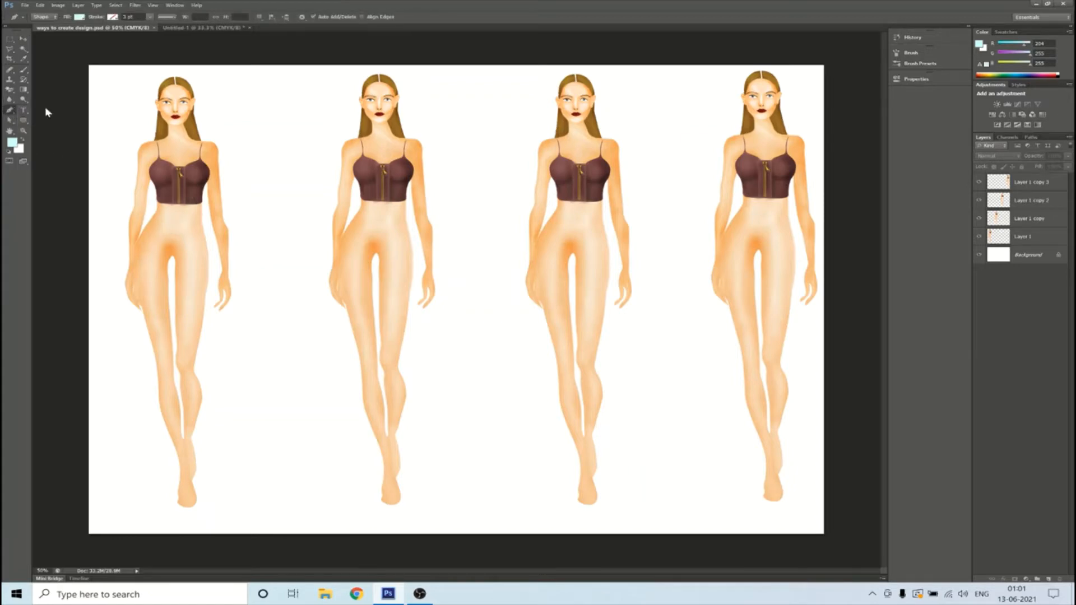
click(156, 211)
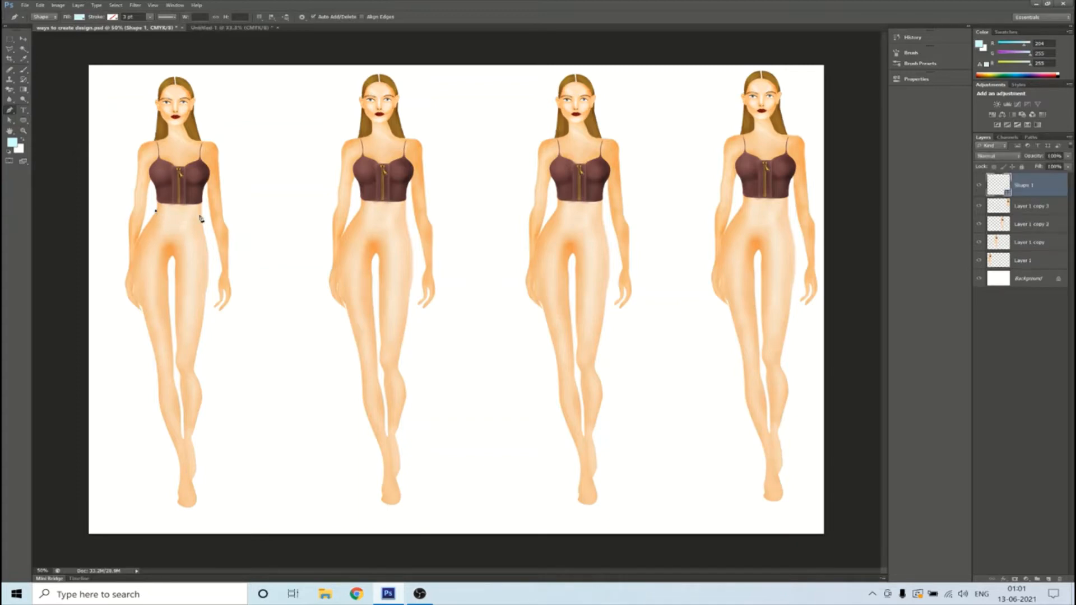
click(202, 215)
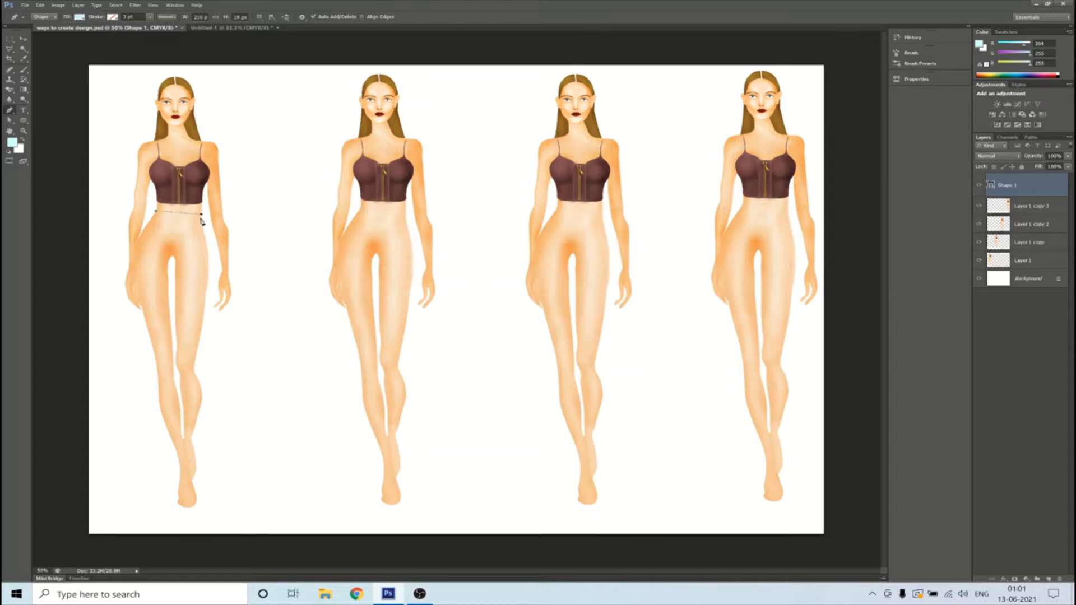
drag(208, 260, 205, 278)
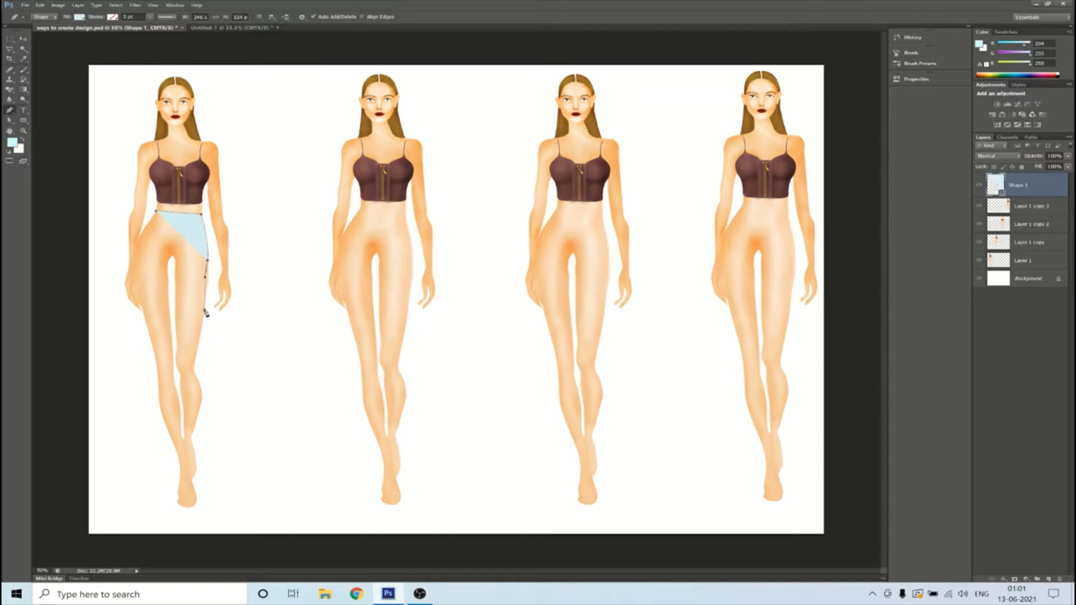
click(205, 310)
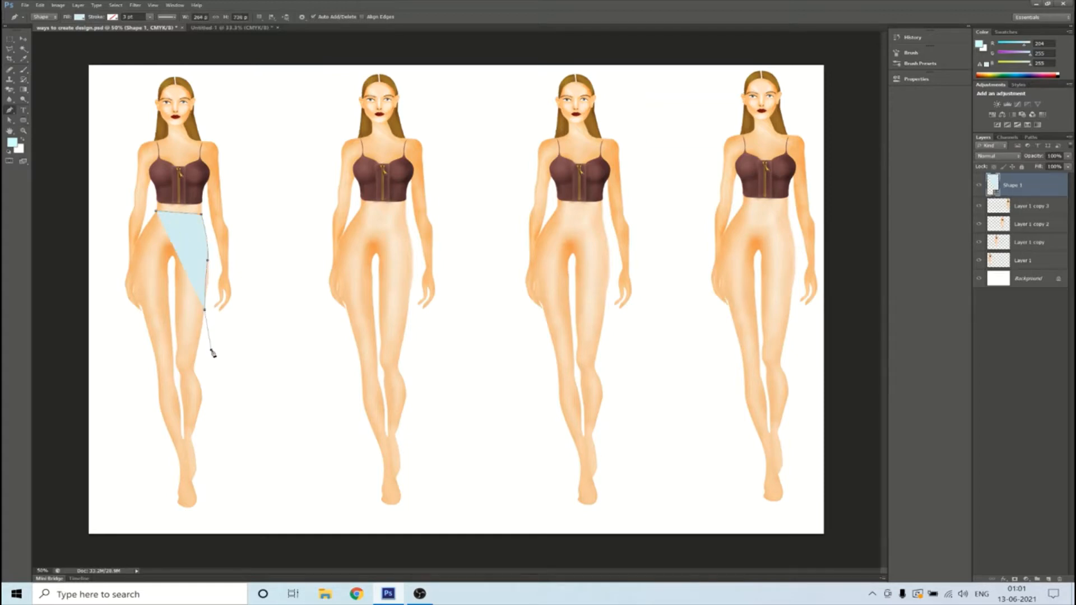
click(211, 350)
Draw the skirt's curved hem and left side, and close the path at the waist's left anchor point
drag(155, 379, 108, 354)
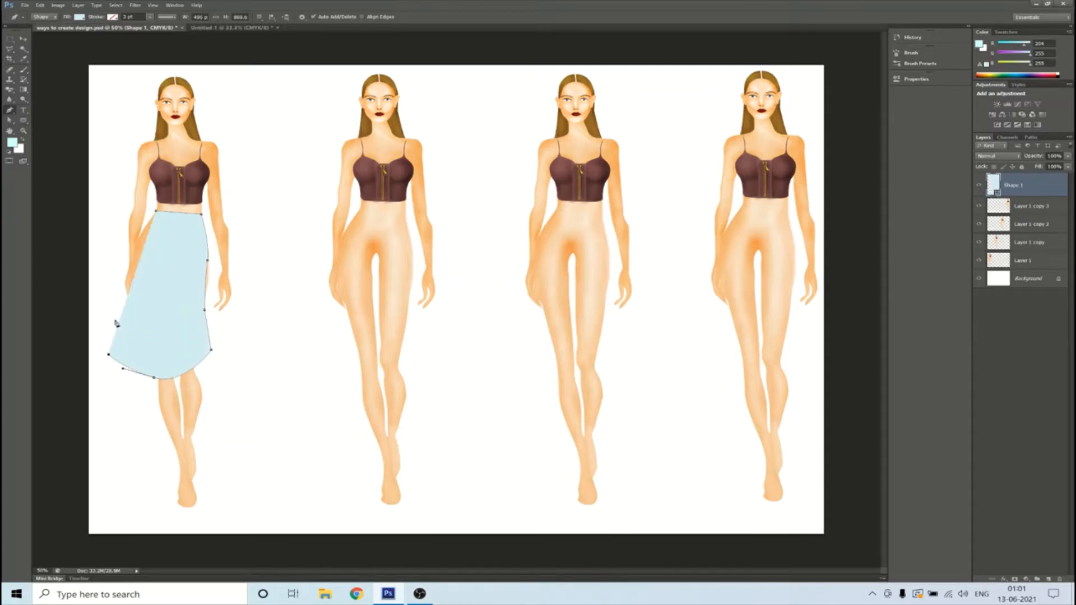
click(115, 320)
click(123, 301)
drag(134, 263, 139, 244)
click(155, 212)
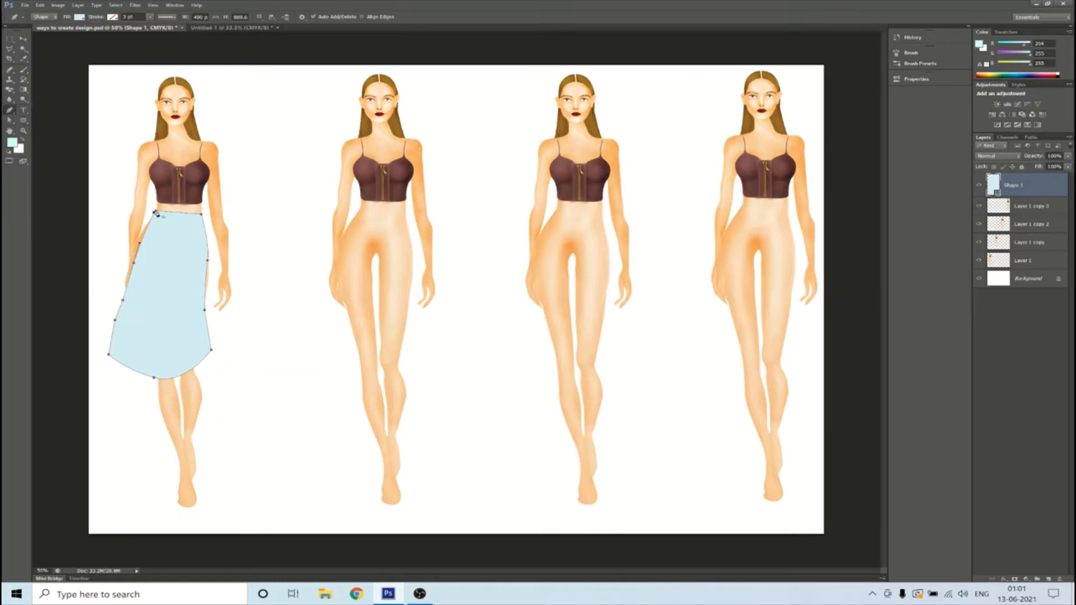
click(155, 213)
click(109, 355)
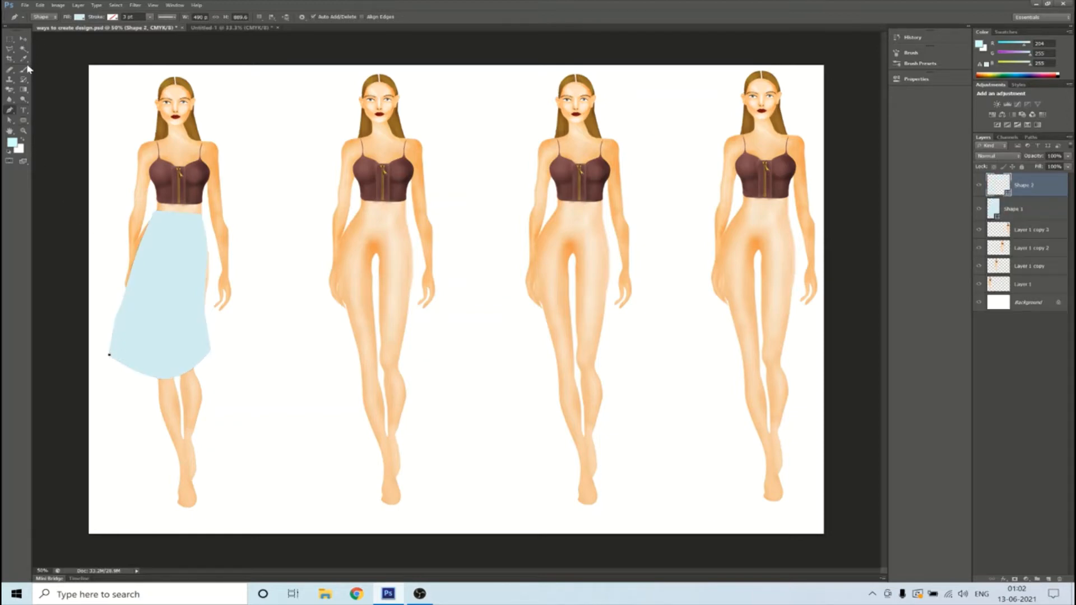
Select the skirt shape and round its left hem corner with the Convert Point tool
click(23, 39)
click(153, 280)
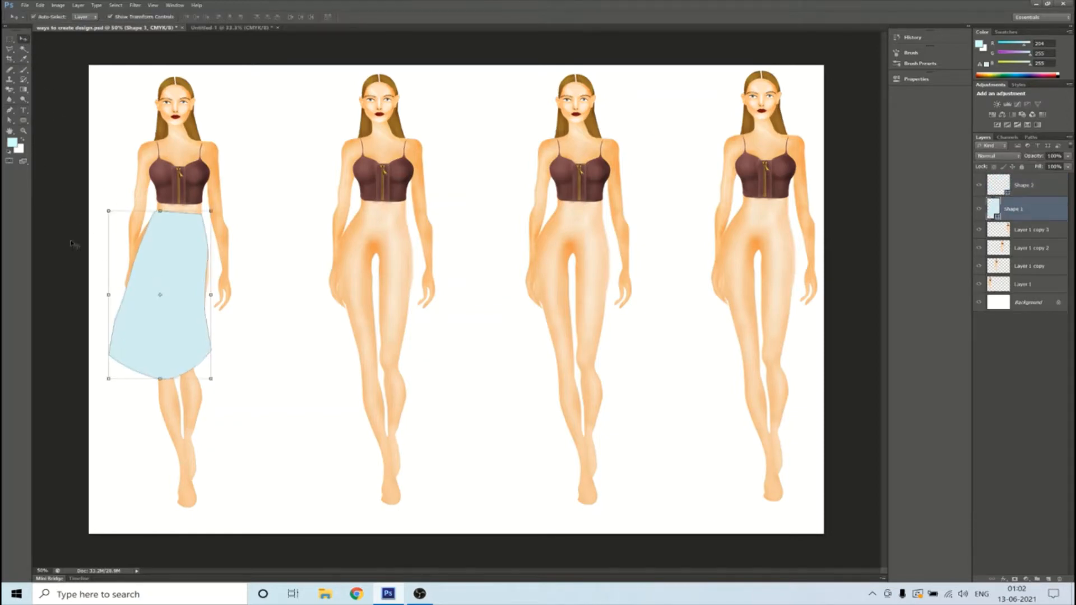
click(10, 109)
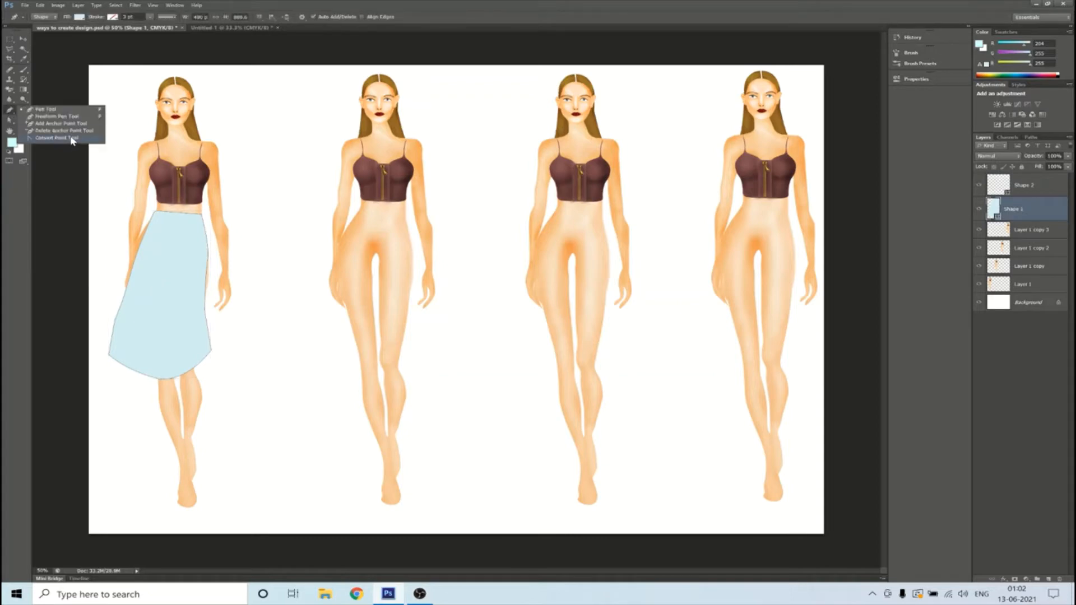
click(72, 138)
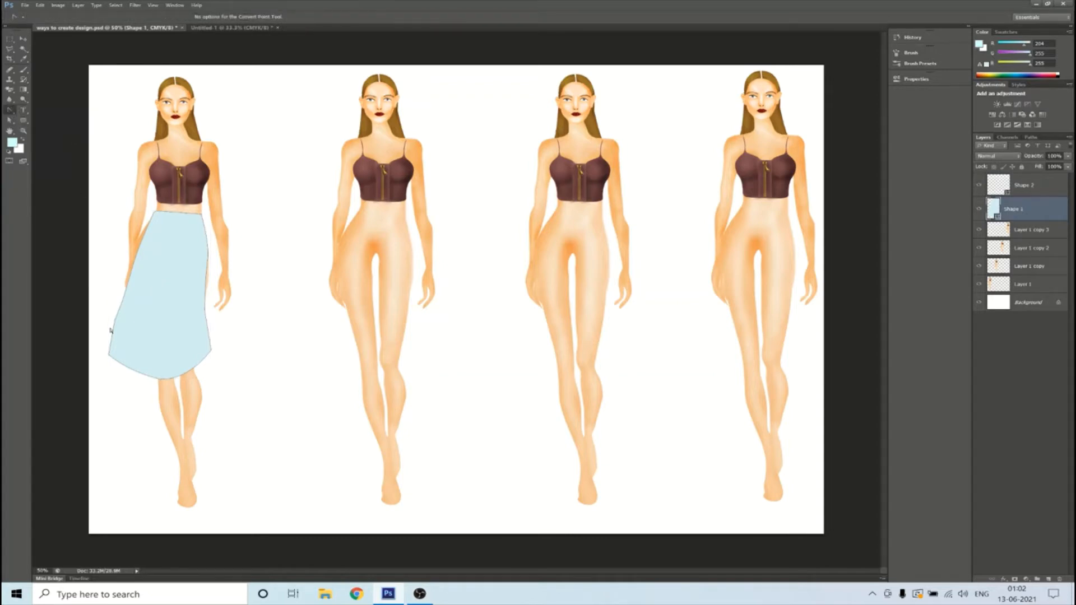
click(108, 357)
mouse_move(109, 356)
mouse_down()
mouse_move(110, 339)
mouse_move(107, 350)
mouse_up()
Curve the skirt's right hem corner and right side point, and fine-tune the waist's left anchor point
click(216, 358)
drag(212, 352, 211, 361)
drag(205, 309, 206, 320)
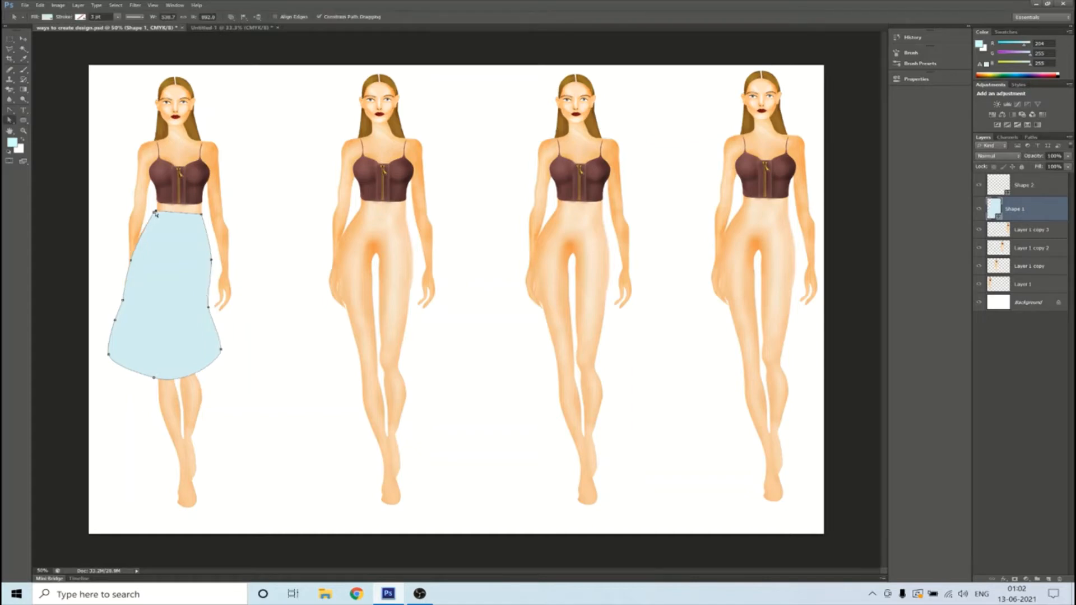
drag(154, 213, 154, 213)
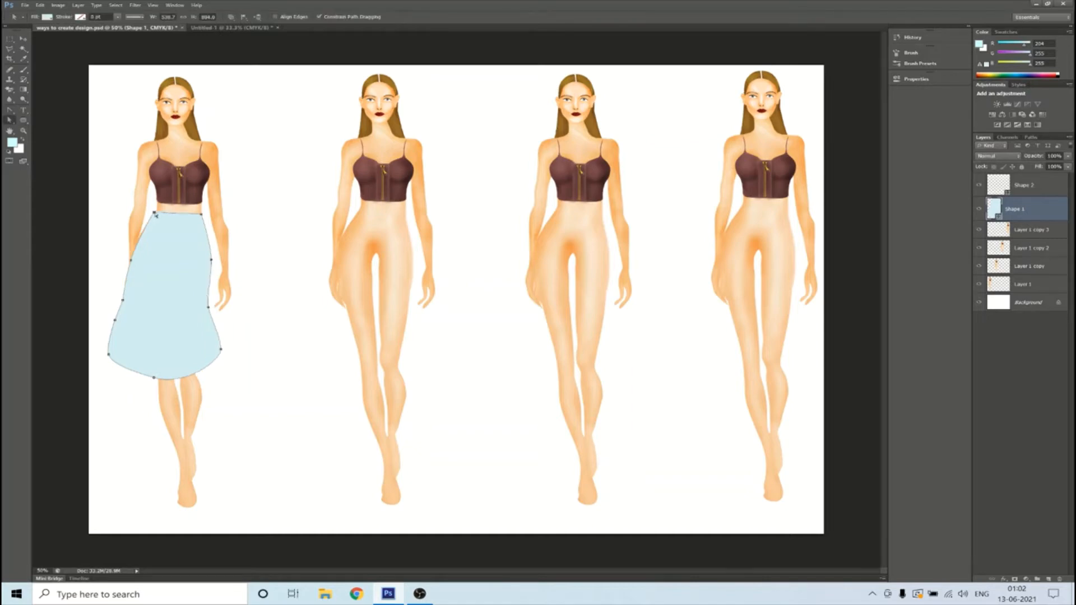
click(237, 220)
Reset the foreground and background colours to the default black and white, and activate the Move tool
click(12, 143)
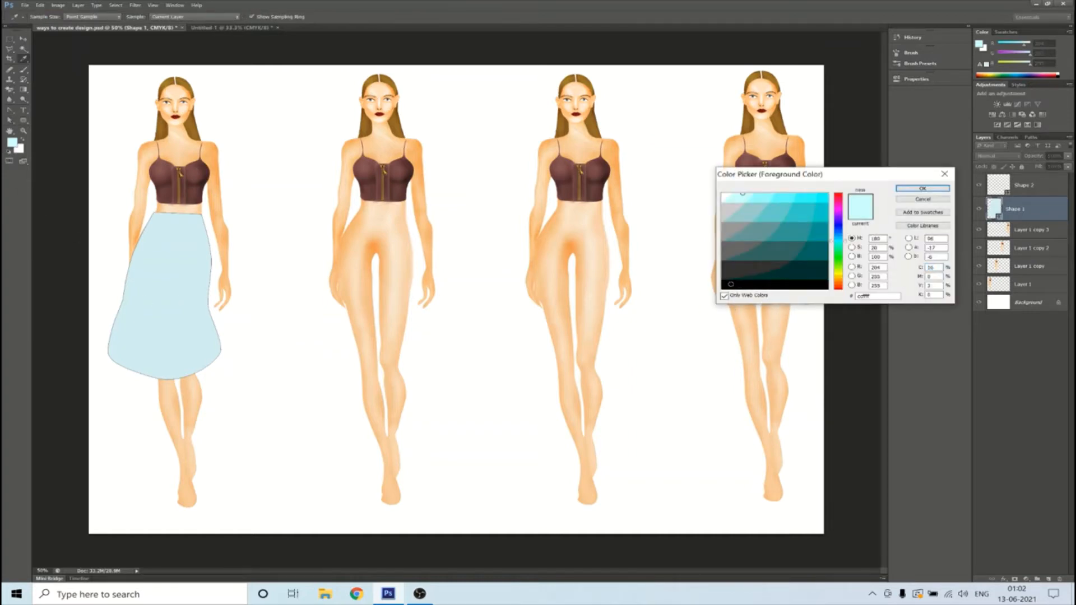
click(931, 189)
key(d)
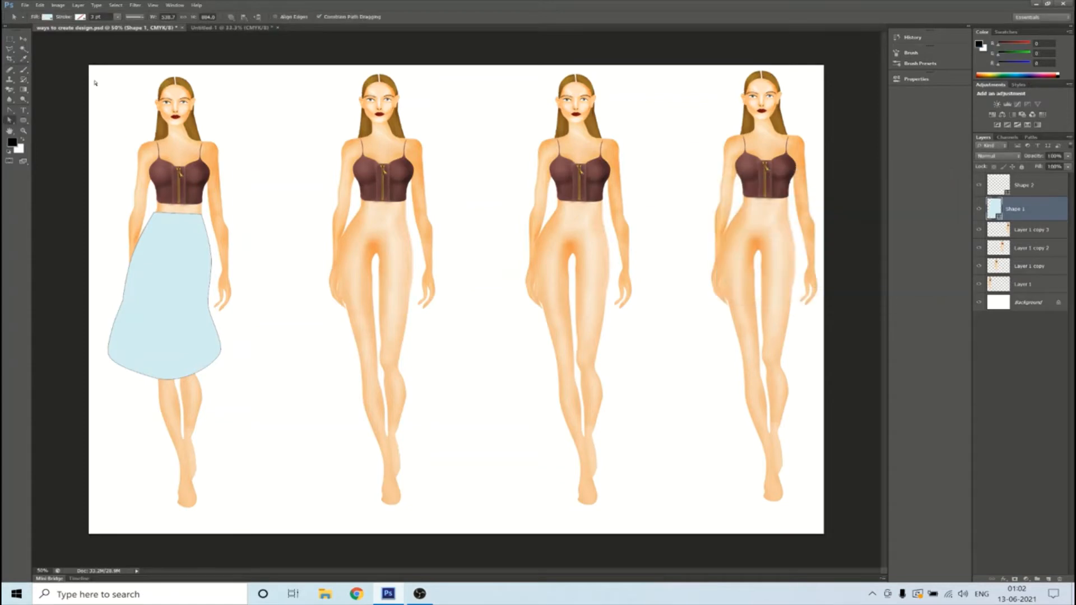
click(24, 40)
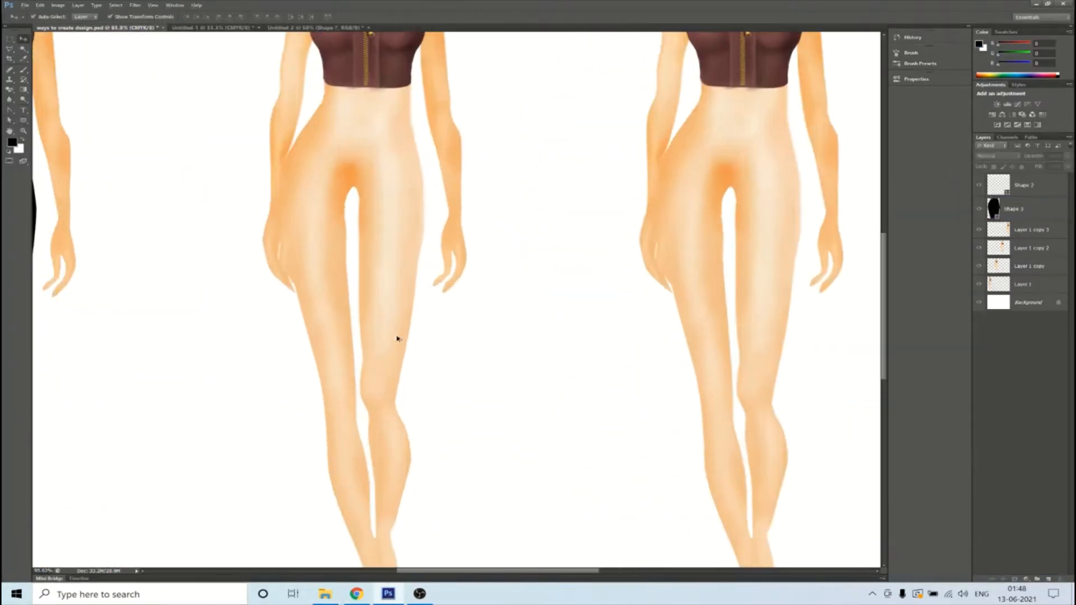
Activate the Brush tool and set its foreground colour to a very dark red
scroll(444, 353, up, 1)
scroll(443, 353, up, 4)
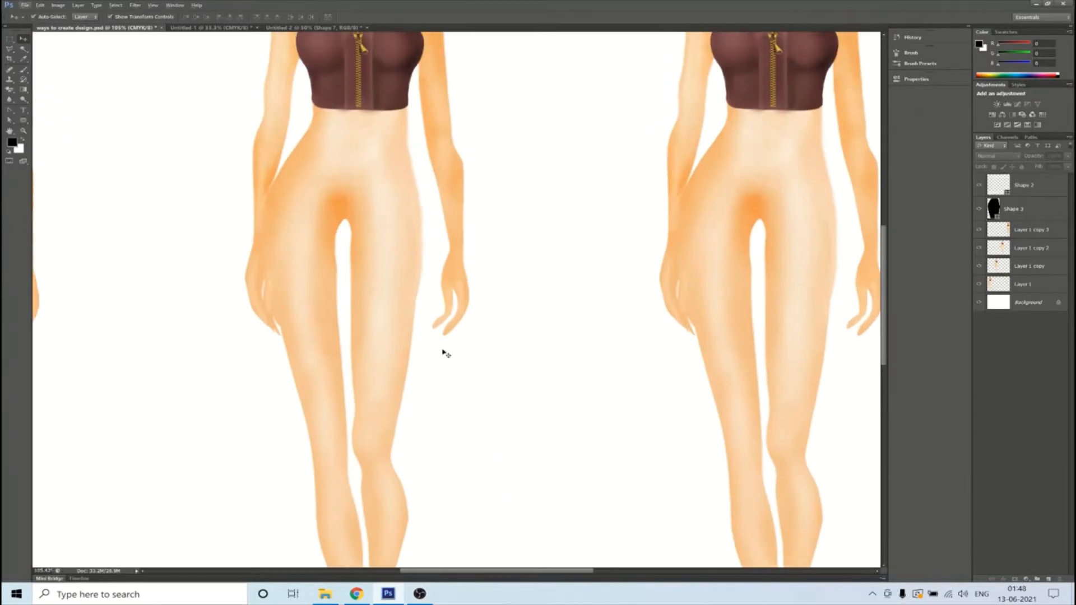
scroll(446, 353, up, 5)
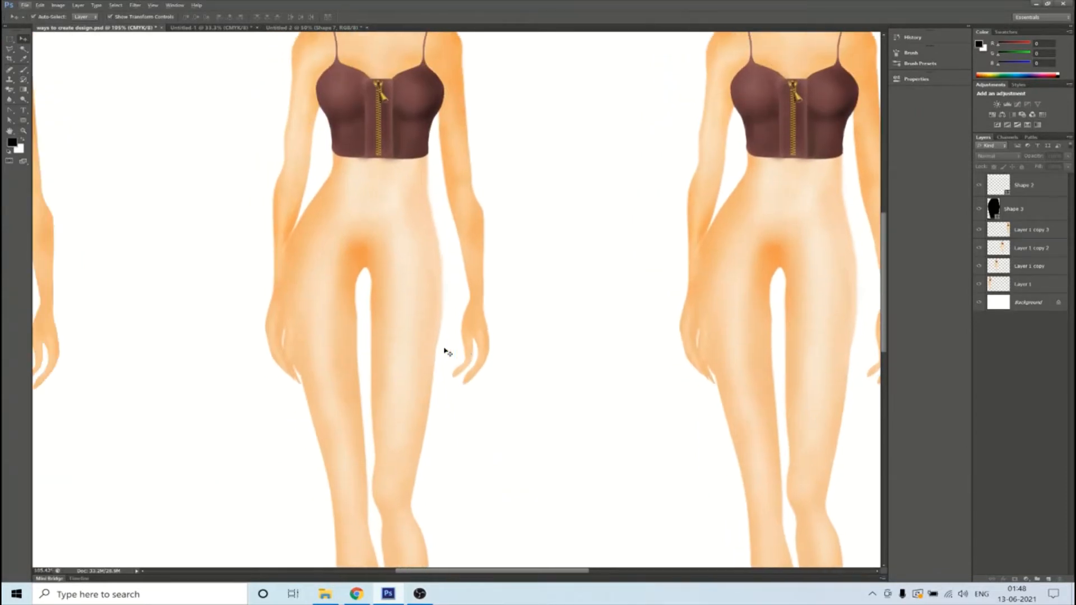
scroll(445, 352, right, 5)
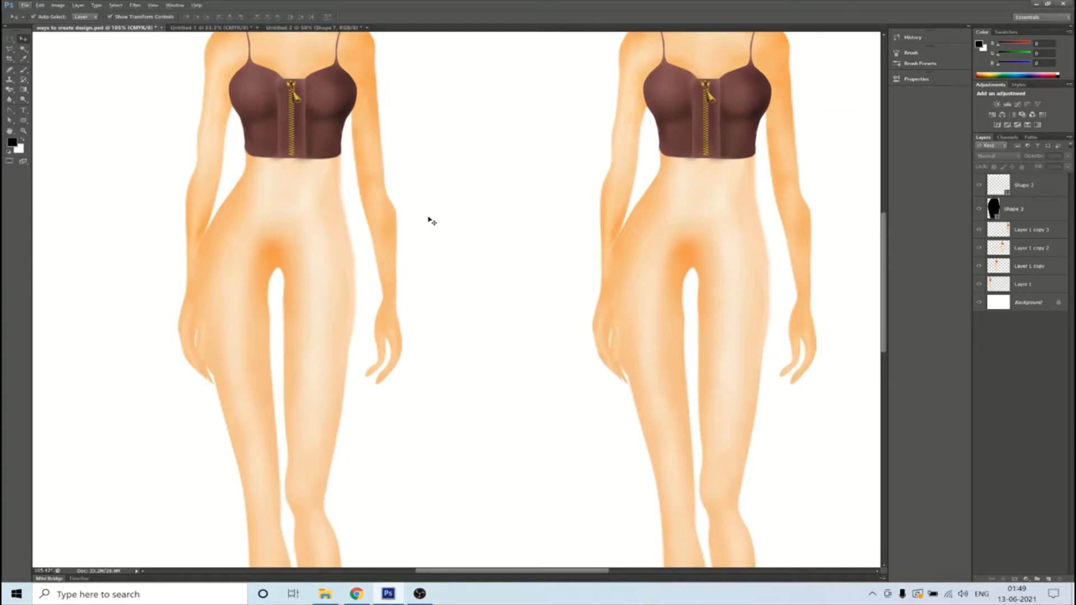
click(24, 72)
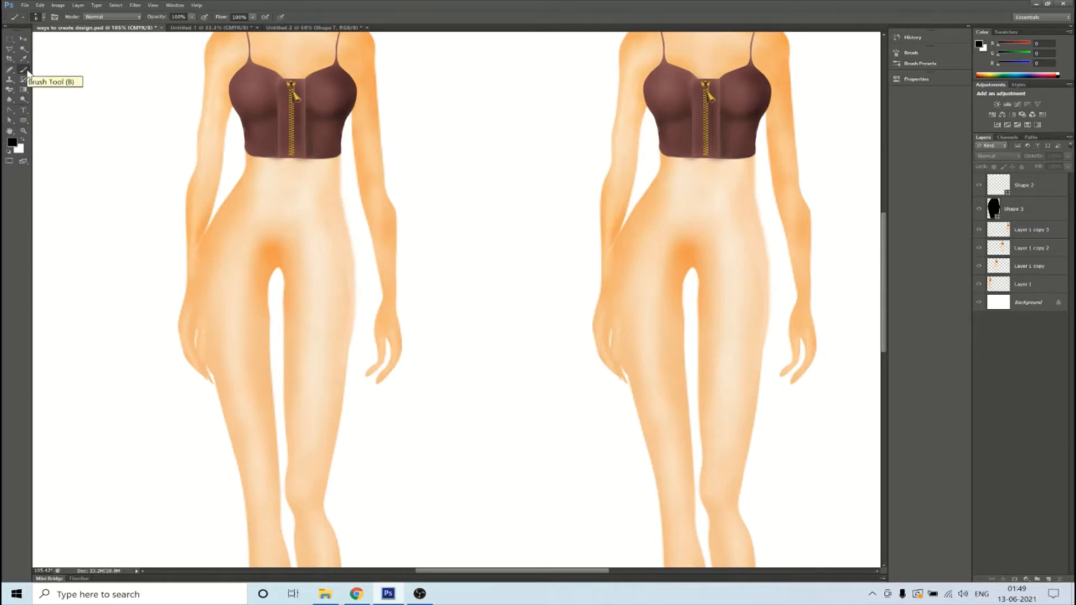
click(14, 142)
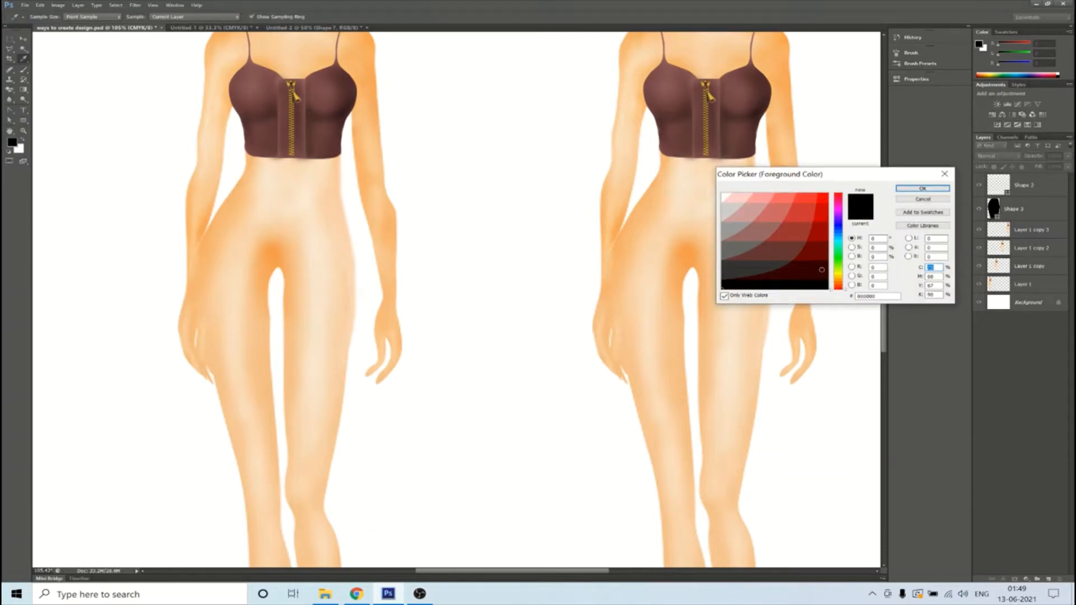
click(822, 271)
key(Return)
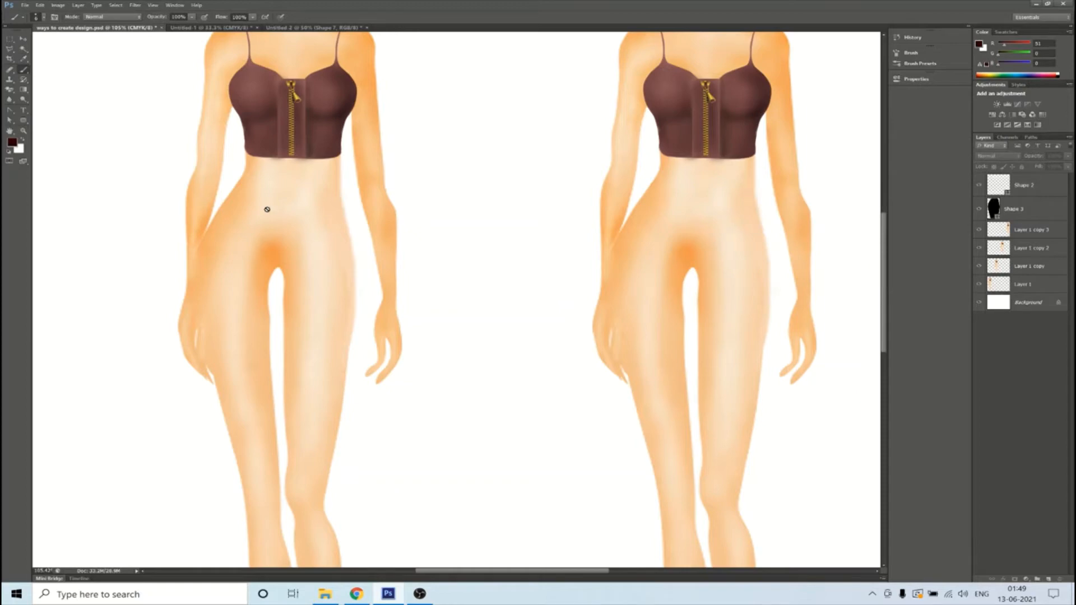
Select the Shape 2 layer and rasterize it for painting with the brush
click(1037, 189)
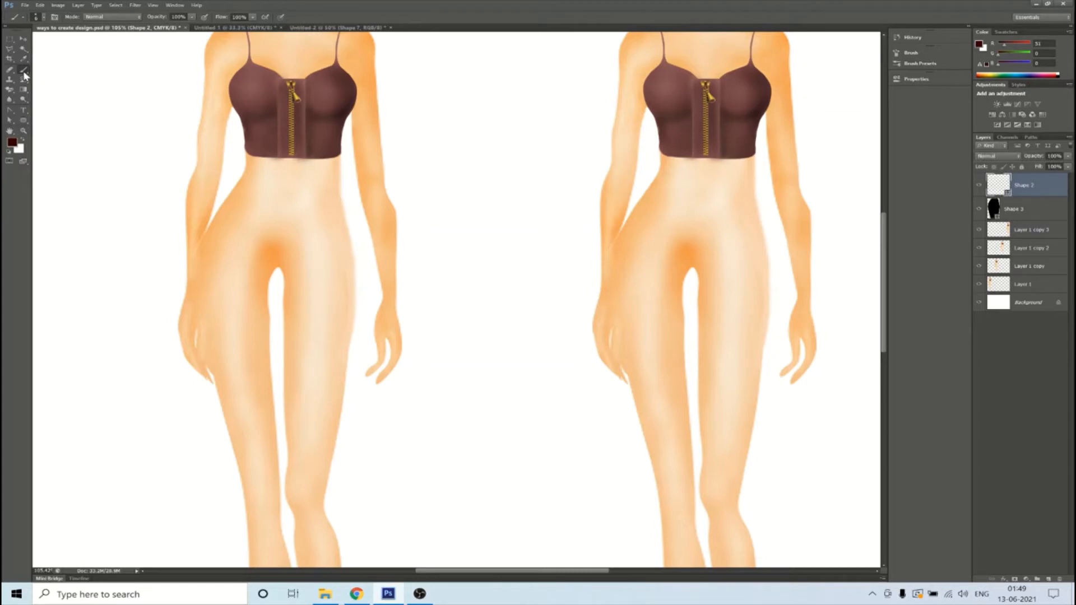
click(264, 210)
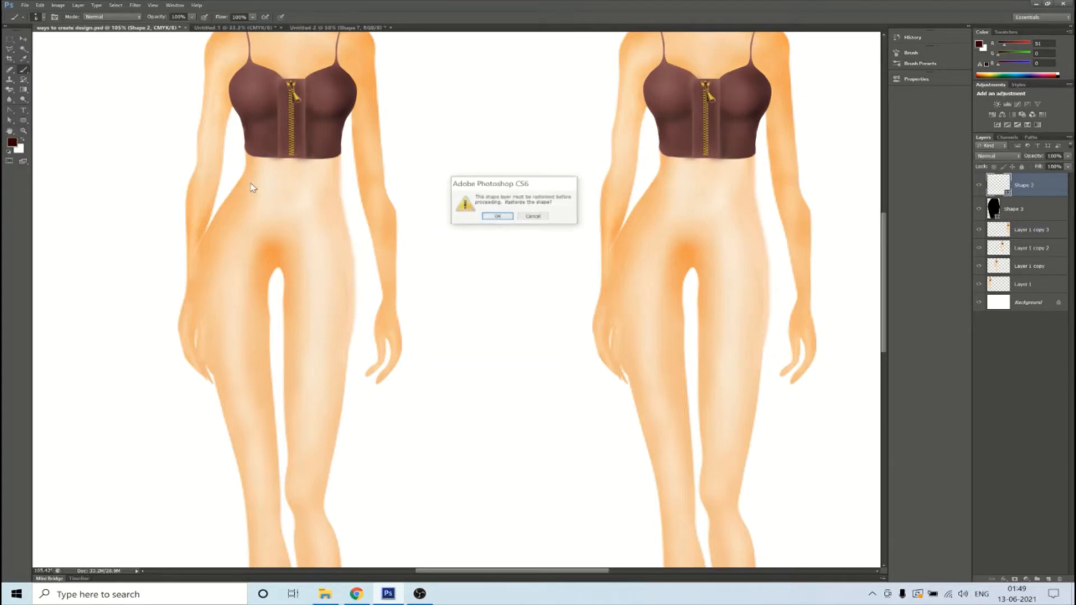
click(487, 217)
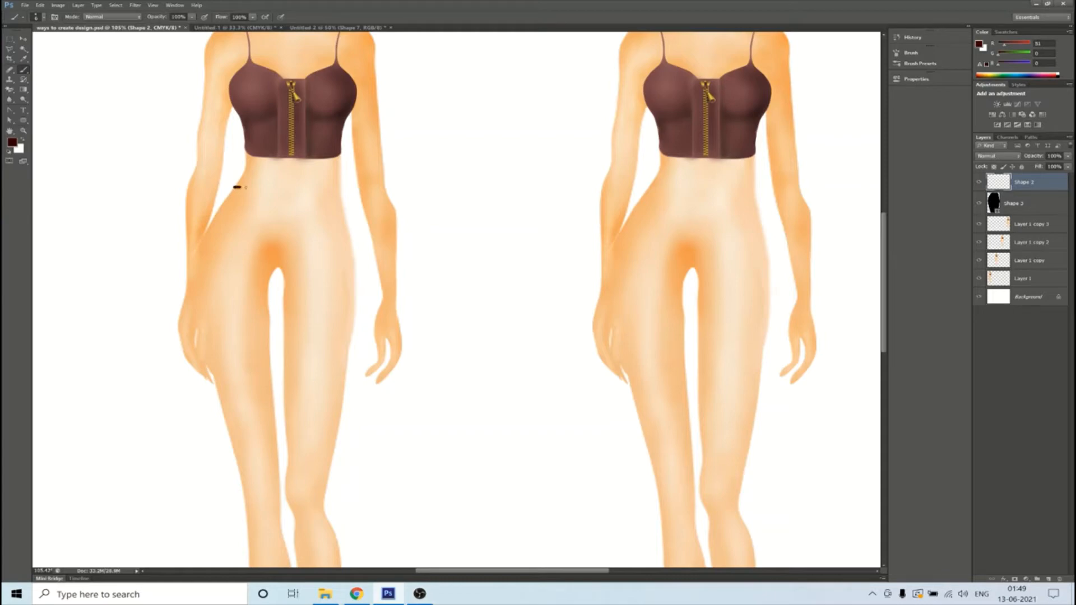
Paint the outline of a flared skirt on the second figure, from waist to hem, and thicken its left edge and waistline
mouse_move(245, 188)
mouse_down()
mouse_move(339, 187)
mouse_move(378, 454)
mouse_move(364, 469)
mouse_move(284, 487)
mouse_move(218, 478)
mouse_move(173, 453)
mouse_move(202, 372)
mouse_move(211, 227)
mouse_up()
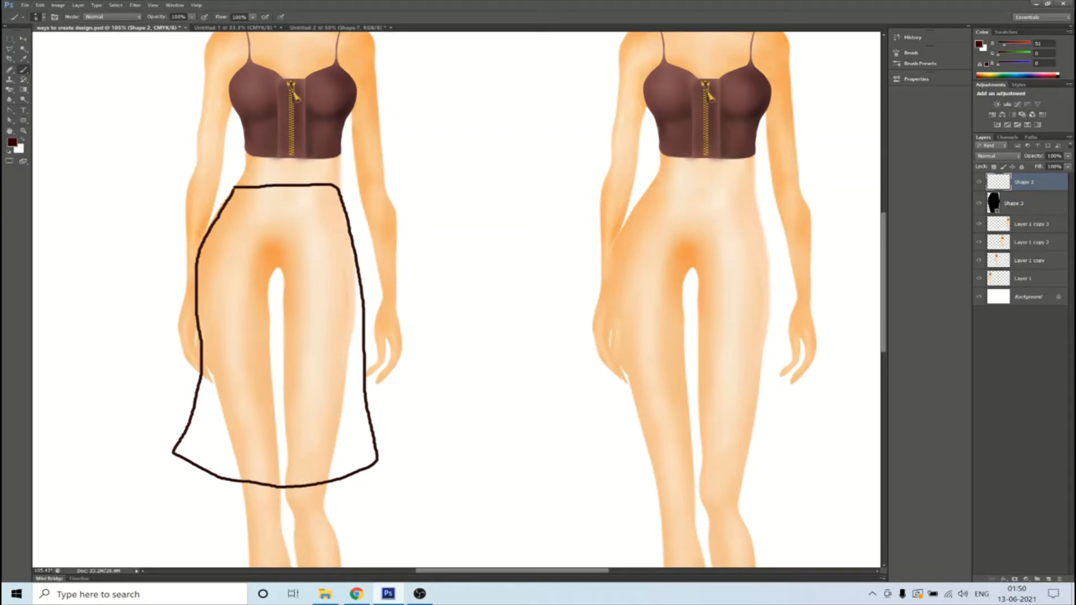
drag(234, 187, 222, 194)
key(ctrl+z)
drag(225, 201, 215, 217)
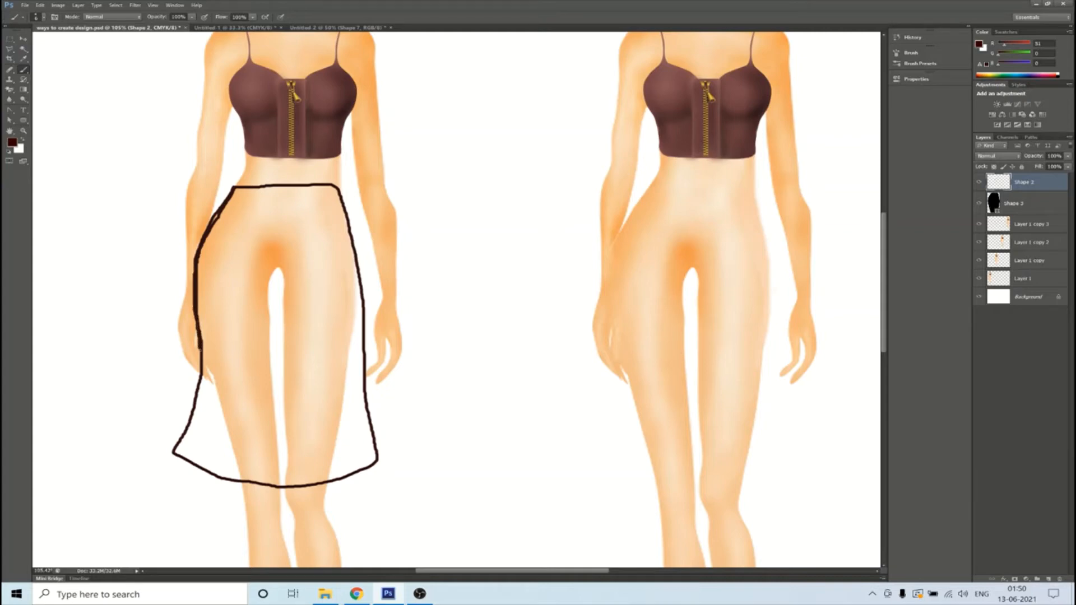
drag(201, 366, 199, 379)
drag(280, 189, 330, 189)
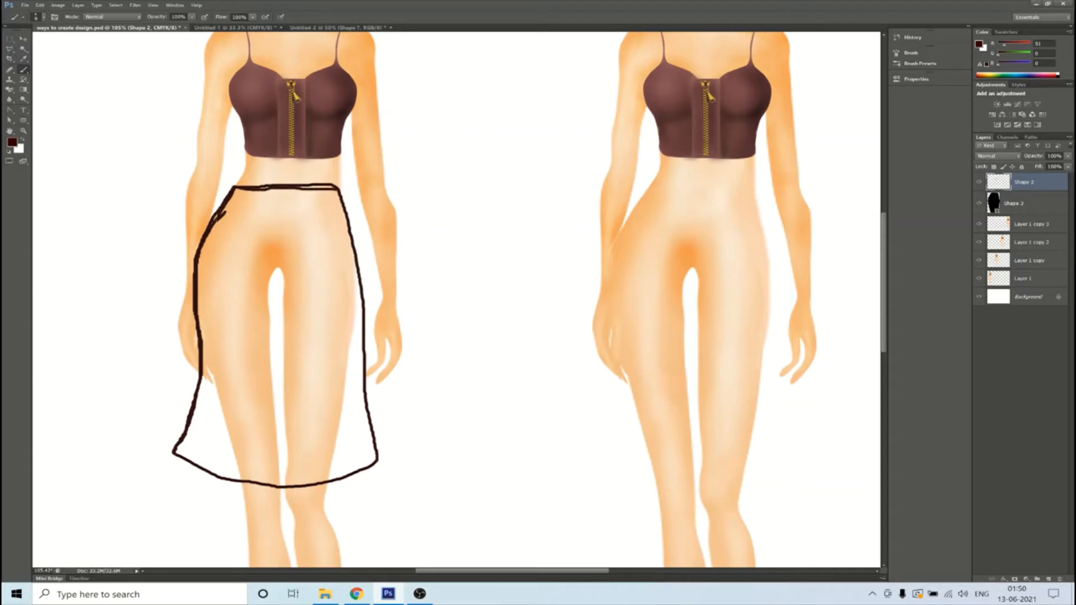
Enlarge the brush and fill the inside of the outlined skirt with solid dark red, covering all remaining gaps
click(45, 18)
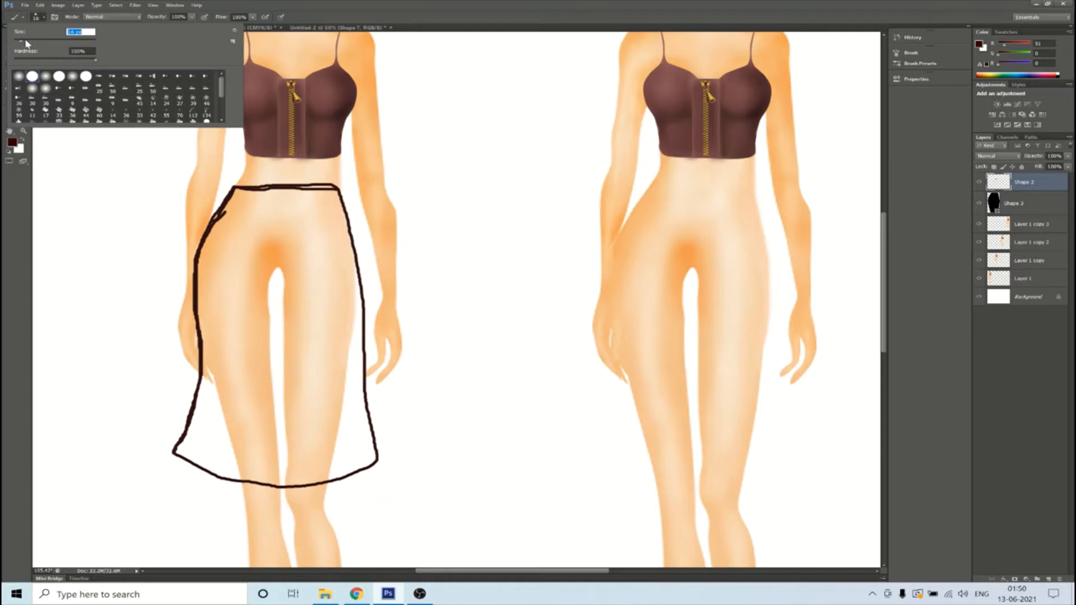
drag(26, 43, 29, 43)
mouse_move(243, 189)
mouse_down()
mouse_move(227, 254)
mouse_move(246, 186)
mouse_move(226, 251)
mouse_move(244, 204)
mouse_move(227, 242)
mouse_move(238, 203)
mouse_move(217, 233)
mouse_move(240, 201)
mouse_move(217, 226)
mouse_move(203, 282)
mouse_move(224, 231)
mouse_move(229, 365)
mouse_move(244, 265)
mouse_move(252, 374)
mouse_move(248, 232)
mouse_move(239, 238)
mouse_move(241, 326)
mouse_move(255, 194)
mouse_move(331, 192)
mouse_move(353, 288)
mouse_up()
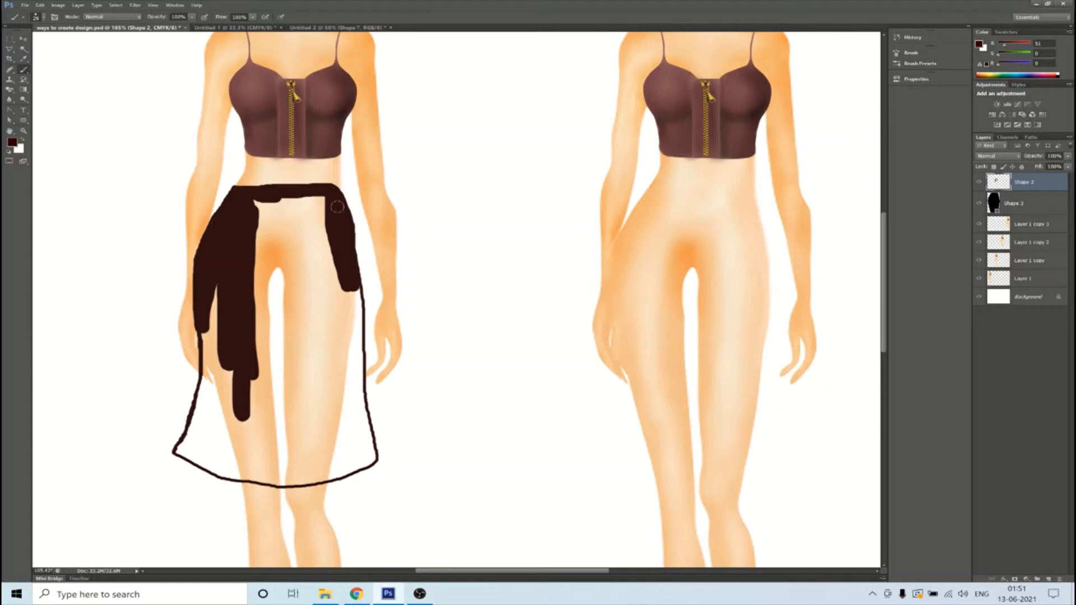
mouse_move(336, 207)
mouse_down()
mouse_move(335, 197)
mouse_move(357, 328)
mouse_move(341, 211)
mouse_move(354, 242)
mouse_move(371, 456)
mouse_move(353, 381)
mouse_up()
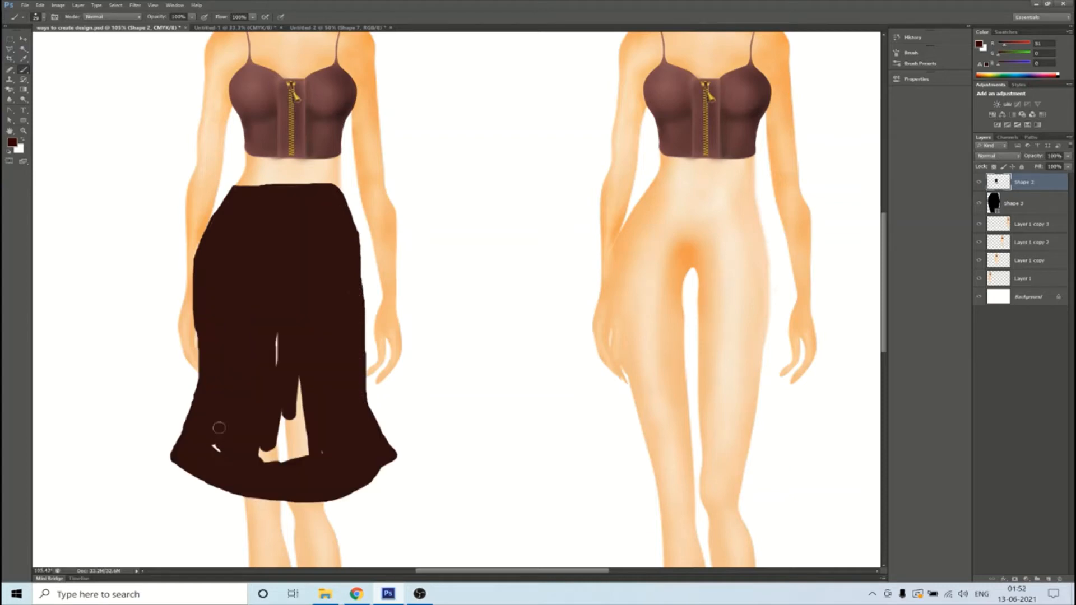
mouse_move(219, 428)
mouse_down()
mouse_move(229, 453)
mouse_move(289, 435)
mouse_move(292, 451)
mouse_move(276, 451)
mouse_move(281, 400)
mouse_up()
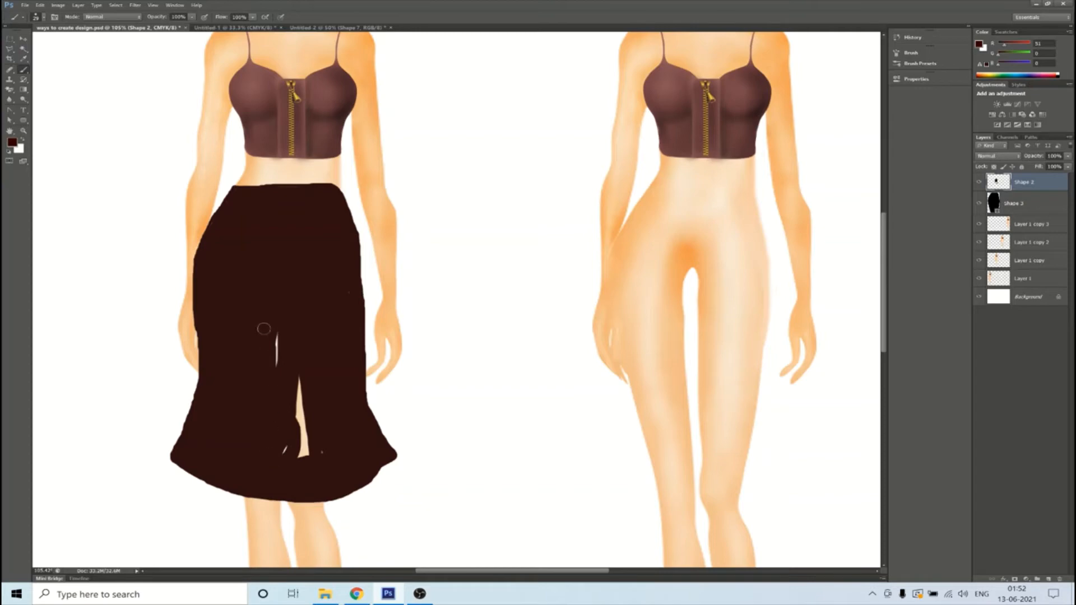
mouse_move(264, 329)
mouse_down()
mouse_move(282, 349)
mouse_move(276, 322)
mouse_up()
mouse_move(302, 457)
mouse_down()
mouse_move(300, 360)
mouse_move(298, 437)
mouse_move(281, 438)
mouse_move(318, 466)
mouse_move(382, 457)
mouse_move(373, 473)
mouse_move(388, 459)
mouse_move(339, 490)
mouse_move(392, 460)
mouse_move(356, 482)
mouse_up()
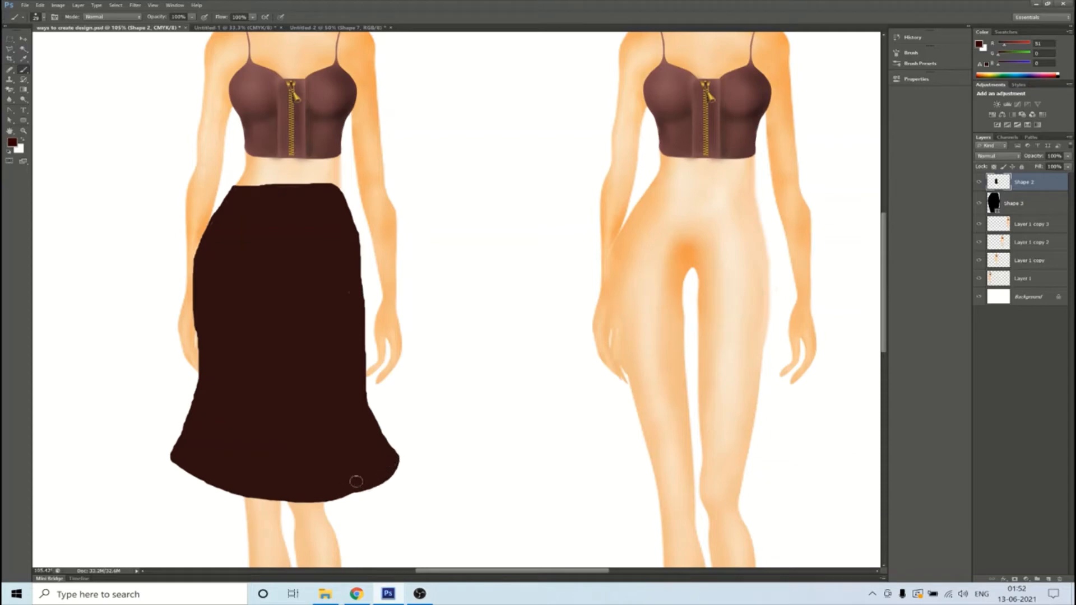
Undo the last brush stroke and repaint the skirt's right and left hem corners to widen the flare
key(ctrl+z)
mouse_move(364, 475)
mouse_down()
mouse_move(392, 458)
mouse_move(344, 491)
mouse_up()
mouse_move(202, 393)
mouse_down()
mouse_move(172, 457)
mouse_move(218, 476)
mouse_move(175, 465)
mouse_move(234, 490)
mouse_move(171, 459)
mouse_move(209, 467)
mouse_up()
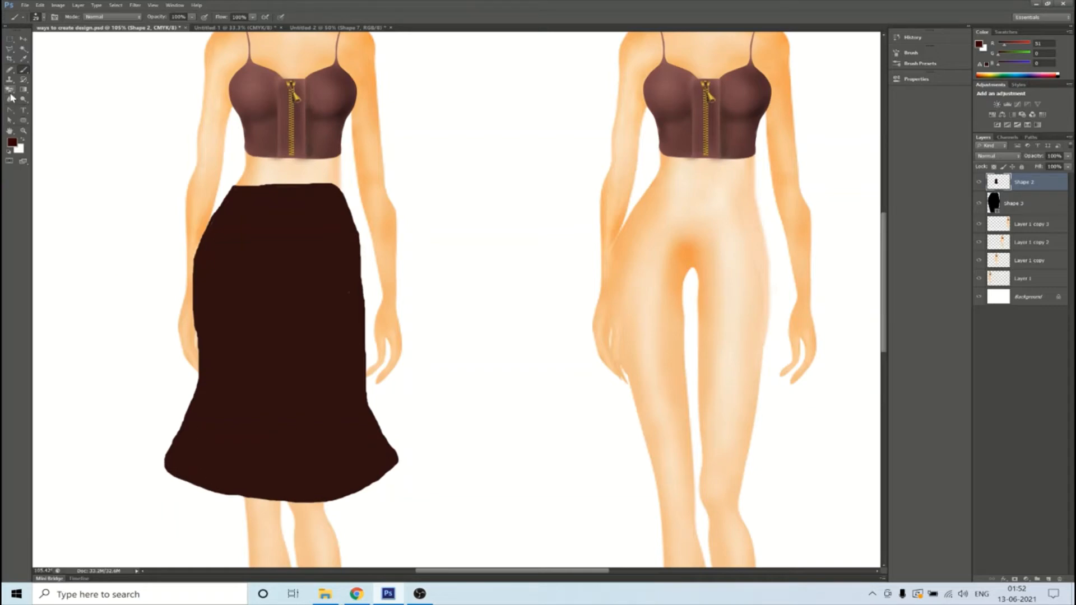
Activate the Eraser tool, set its size to 18 px, and trim the skirt's top edge into a clean waistline
click(10, 90)
click(53, 103)
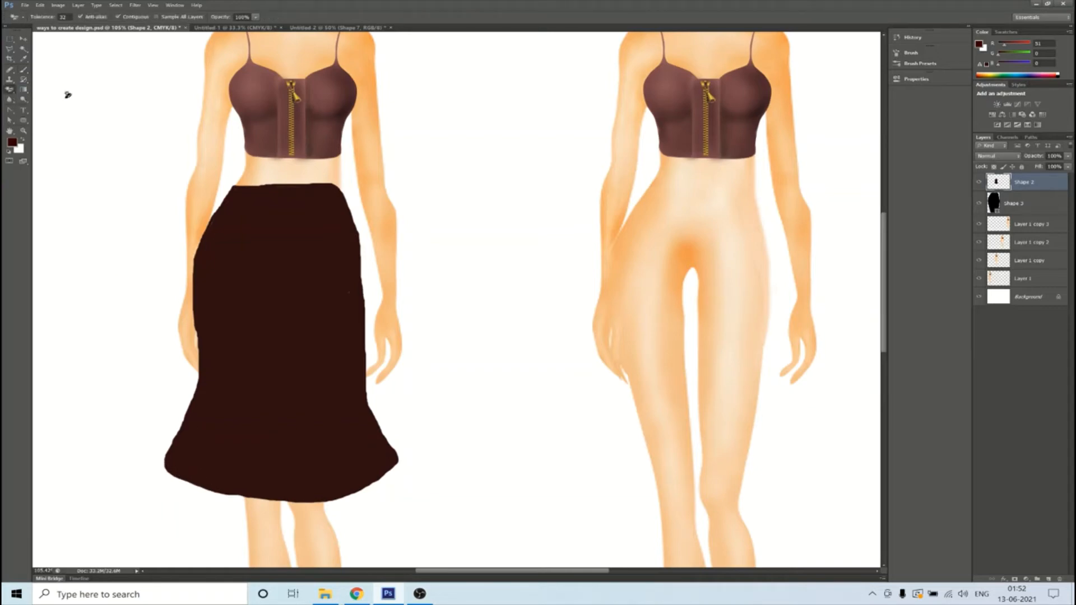
click(11, 90)
click(51, 88)
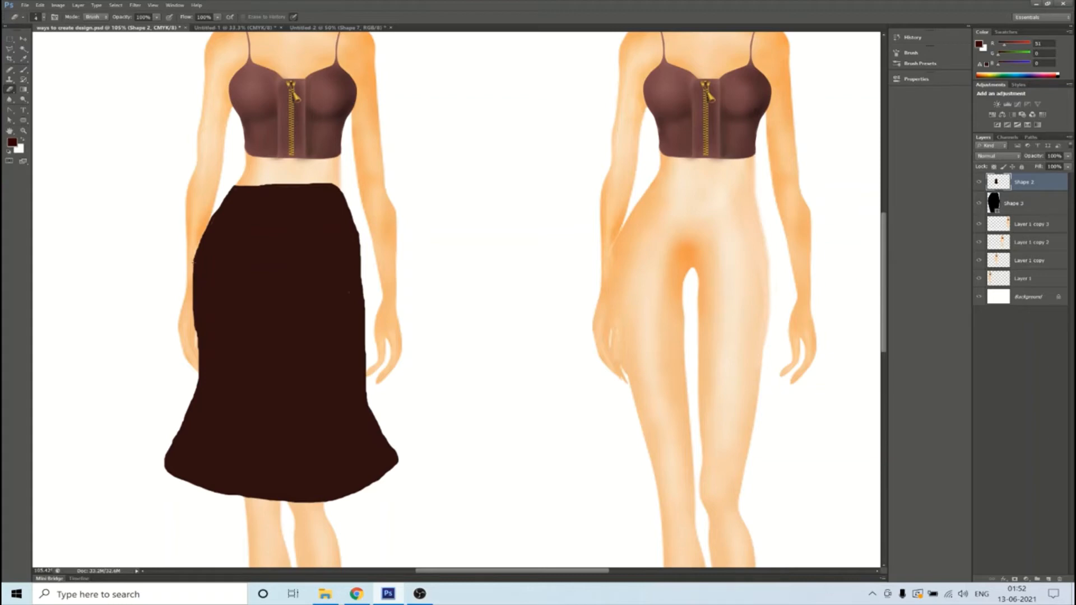
click(43, 17)
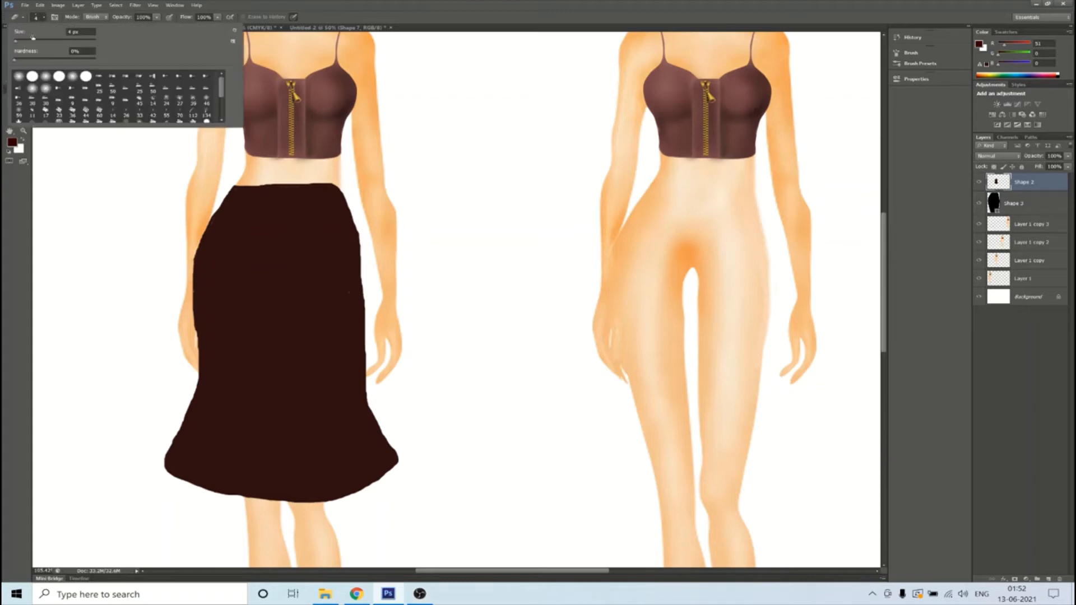
drag(20, 42, 23, 44)
drag(247, 178, 346, 186)
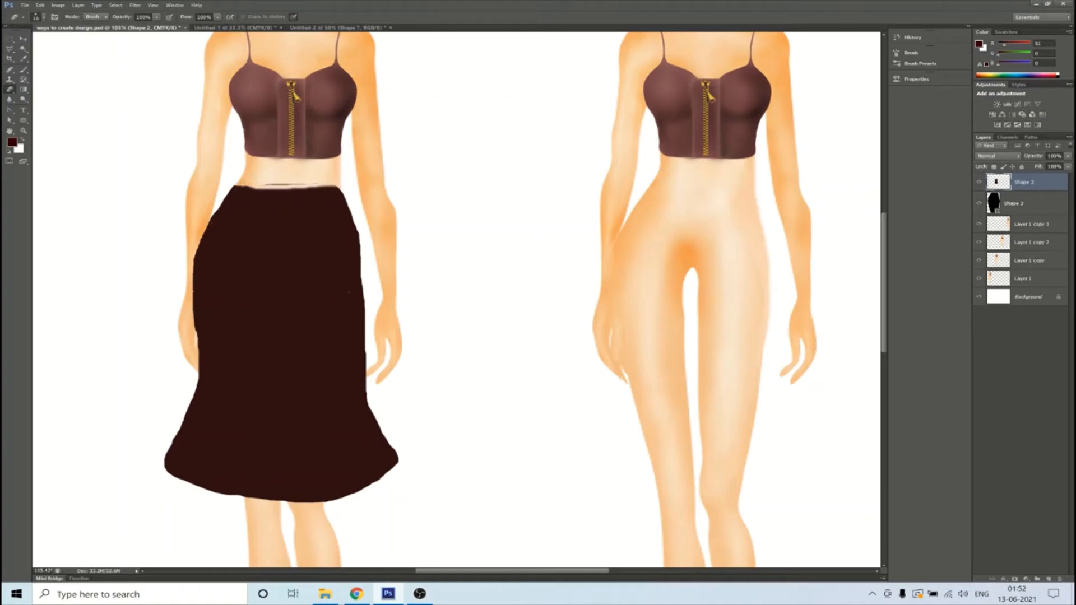
mouse_move(252, 188)
mouse_down()
mouse_move(326, 182)
mouse_move(261, 188)
mouse_move(332, 184)
mouse_up()
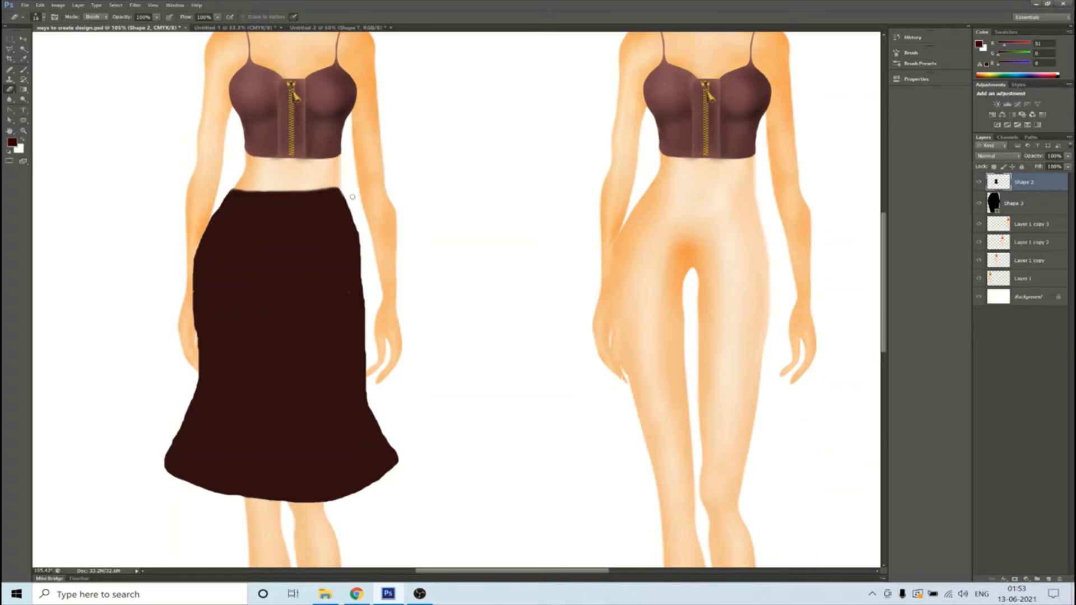
Erase the rough paint along the skirt's right edge from waist to hem, undoing any strokes that cut in too far
mouse_move(343, 189)
mouse_down()
mouse_move(362, 255)
mouse_move(368, 367)
mouse_up()
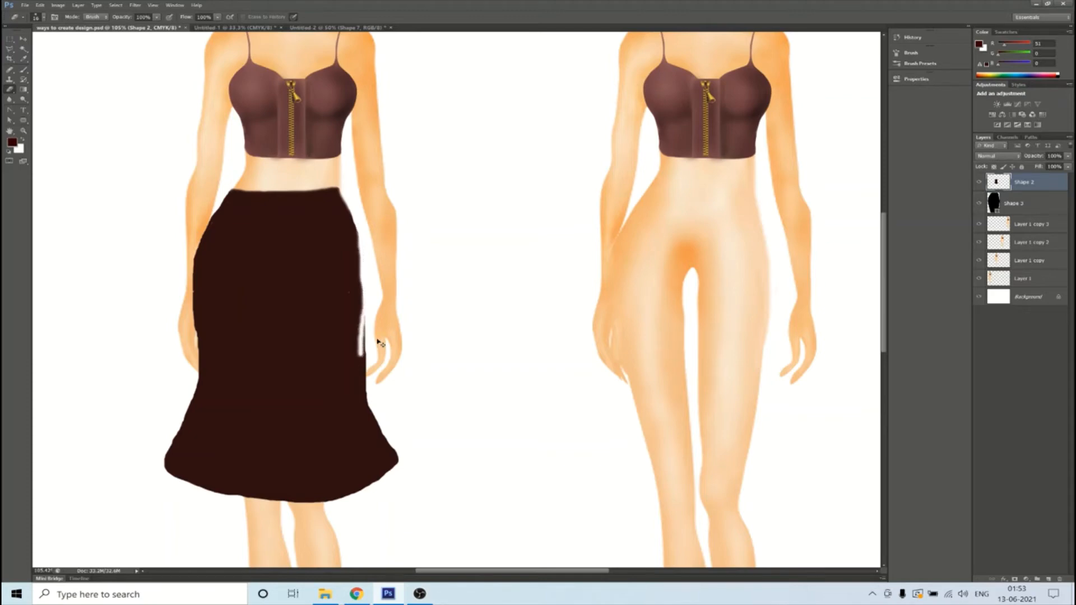
key(ctrl+z)
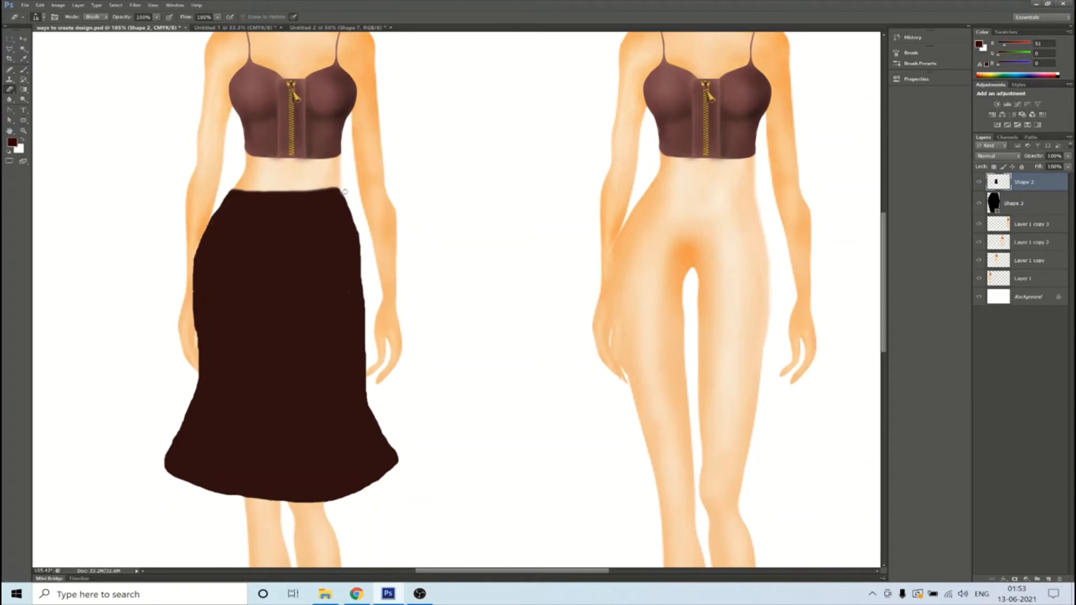
drag(345, 191, 369, 286)
drag(367, 296, 367, 328)
scroll(371, 393, down, 2)
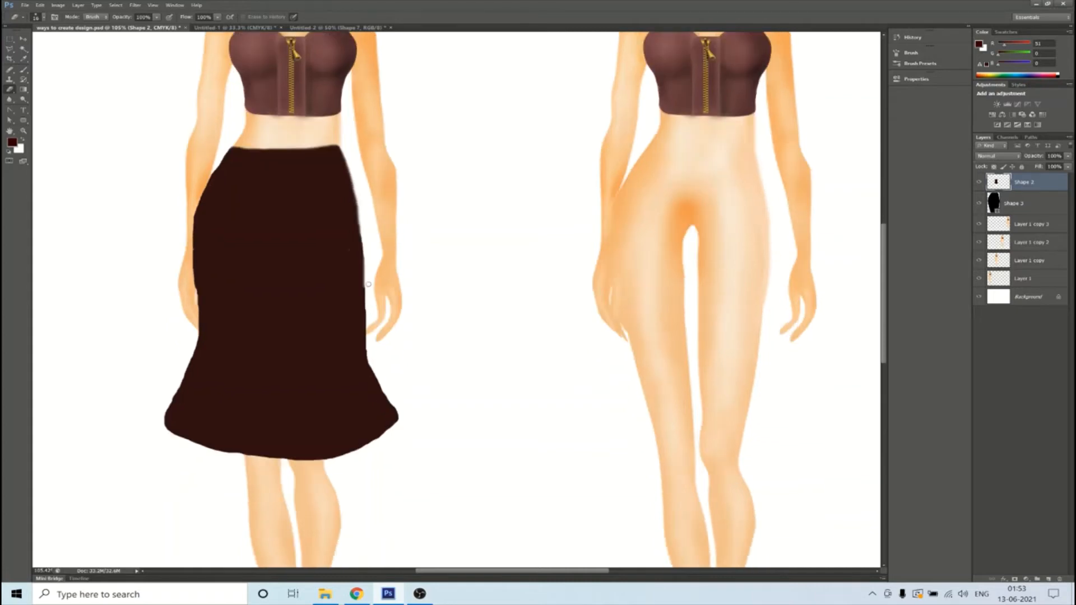
mouse_move(368, 284)
mouse_down()
mouse_move(370, 359)
mouse_move(403, 428)
mouse_move(371, 355)
mouse_move(372, 365)
mouse_move(402, 425)
mouse_move(371, 330)
mouse_move(391, 406)
mouse_up()
key(ctrl+z)
drag(366, 281, 370, 351)
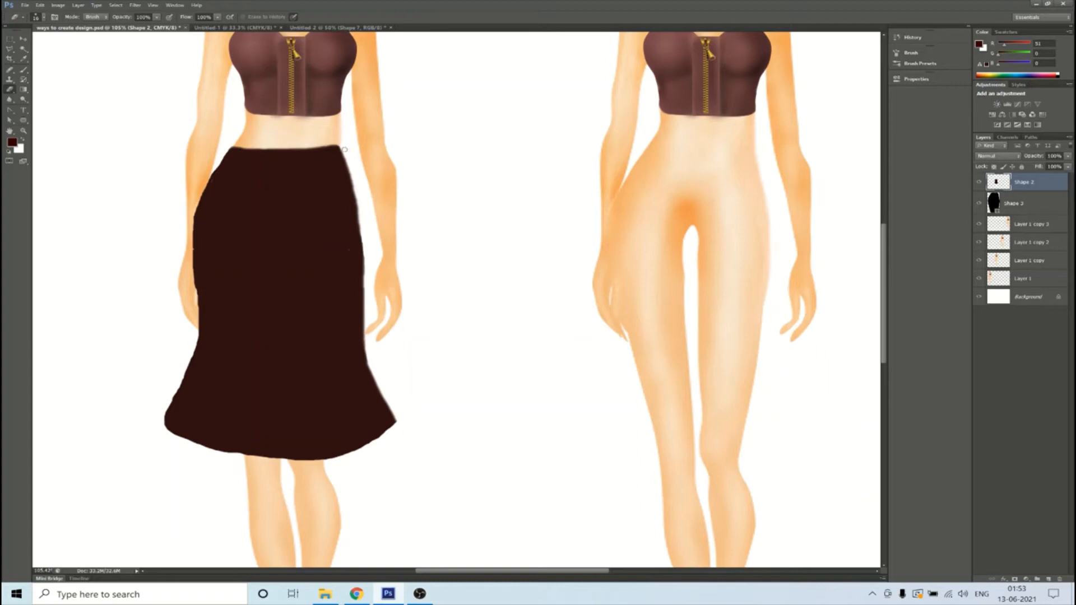
Trim the skirt's right side again to narrow it at the hip and blend it into the flare
drag(343, 149, 365, 272)
key(ctrl+z)
drag(346, 144, 367, 318)
mouse_move(364, 257)
mouse_down()
mouse_move(362, 344)
mouse_move(374, 363)
mouse_up()
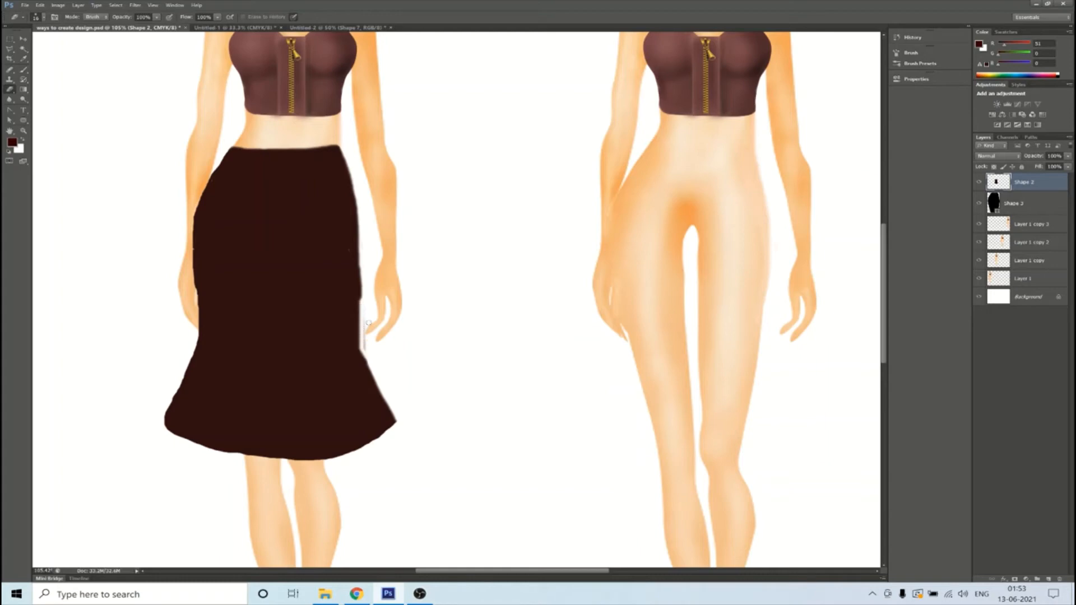
mouse_move(365, 319)
mouse_down()
mouse_move(365, 359)
mouse_move(359, 352)
mouse_move(391, 407)
mouse_up()
scroll(383, 199, up, 1)
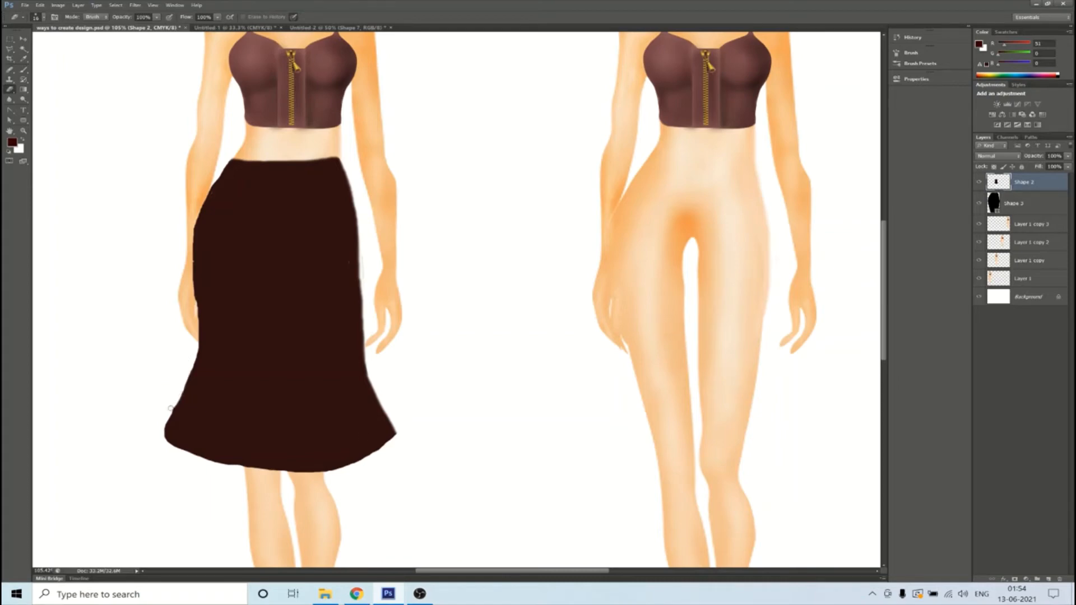
Erase the uneven paint along the lower left edge of the skirt down to the hem corner
drag(170, 408, 188, 360)
mouse_move(192, 309)
mouse_down()
mouse_move(194, 363)
mouse_move(162, 429)
mouse_up()
scroll(468, 451, down, 3)
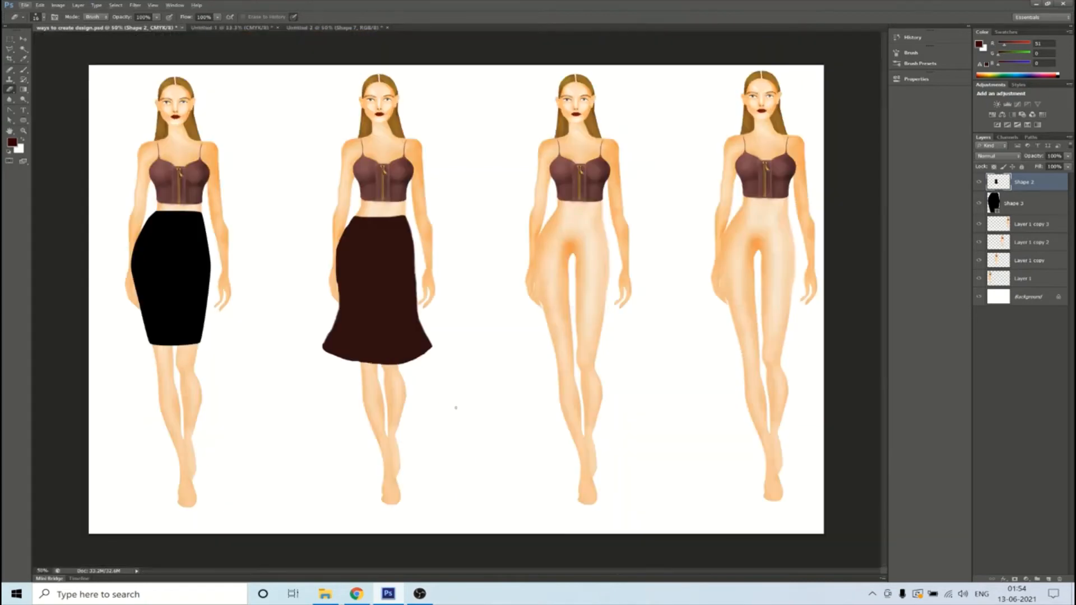
Enlarge the soft eraser and sweep it along the skirt's hem to smooth and soften the bottom edge
scroll(368, 393, up, 4)
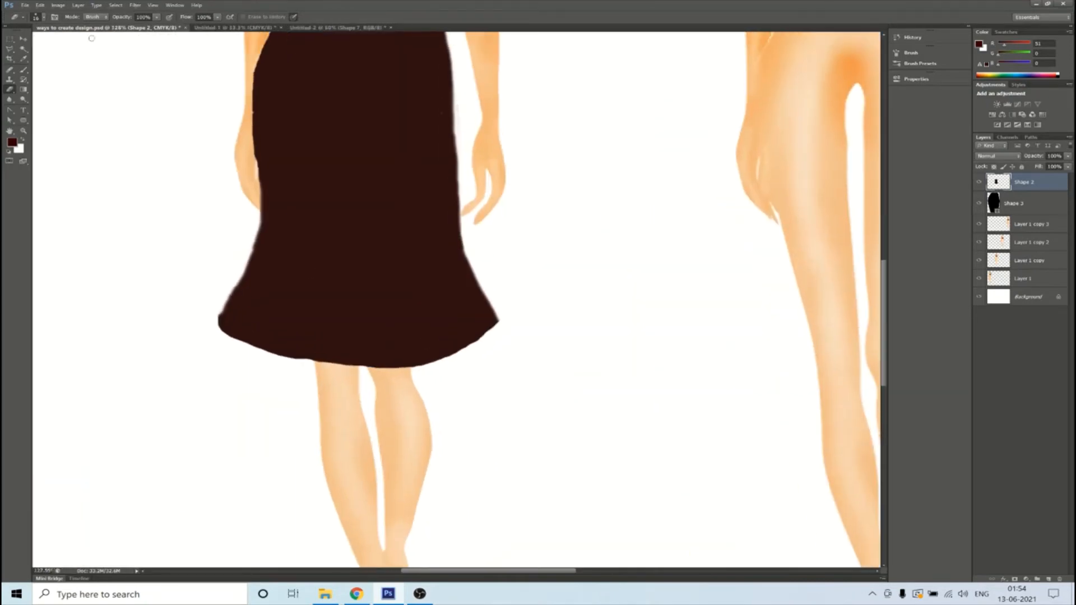
click(37, 17)
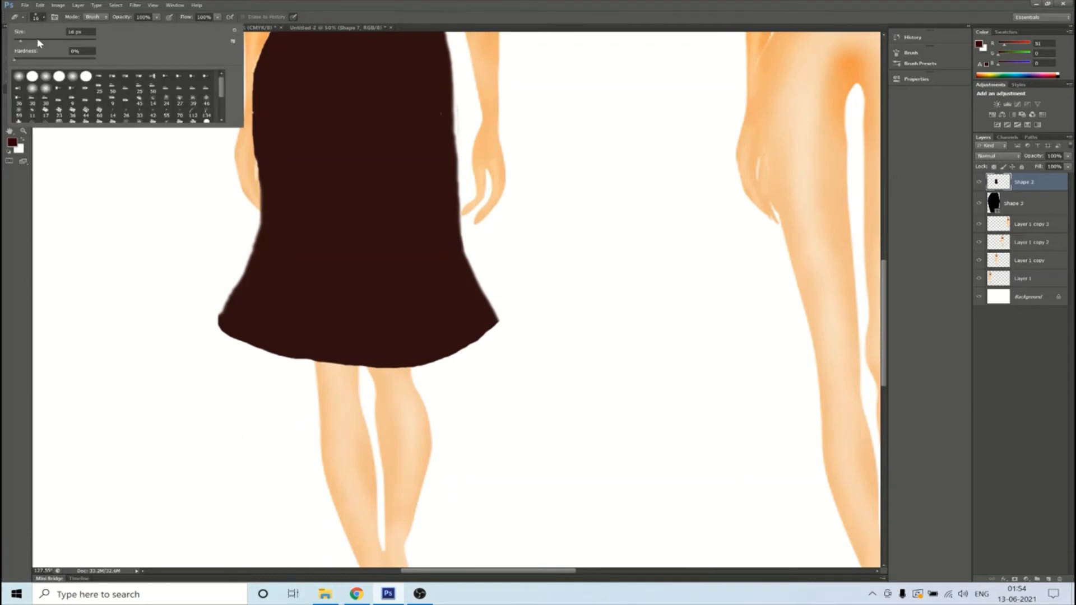
mouse_move(190, 311)
mouse_down()
mouse_move(209, 332)
mouse_move(296, 365)
mouse_move(501, 357)
mouse_up()
mouse_move(504, 317)
mouse_down()
mouse_move(441, 364)
mouse_move(364, 378)
mouse_move(289, 364)
mouse_move(216, 320)
mouse_up()
scroll(564, 347, down, 5)
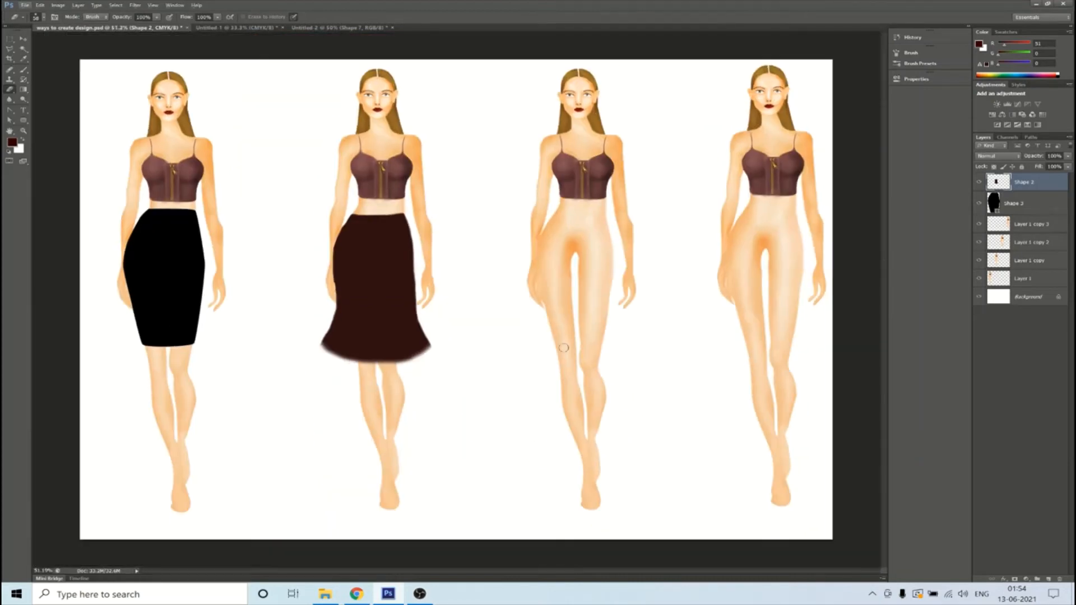
Soften the skirt's right and left side edges with the large eraser, undoing and redoing strokes as needed
scroll(543, 343, up, 4)
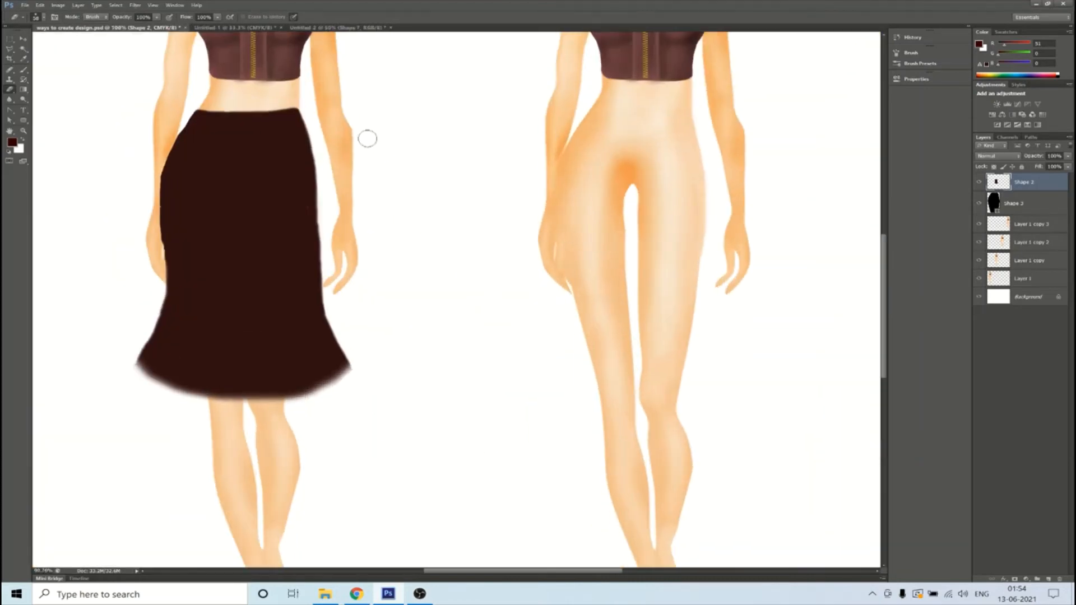
mouse_move(309, 115)
mouse_down()
mouse_move(323, 290)
mouse_move(346, 340)
mouse_move(324, 305)
mouse_move(326, 272)
mouse_move(348, 345)
mouse_up()
key(ctrl+z)
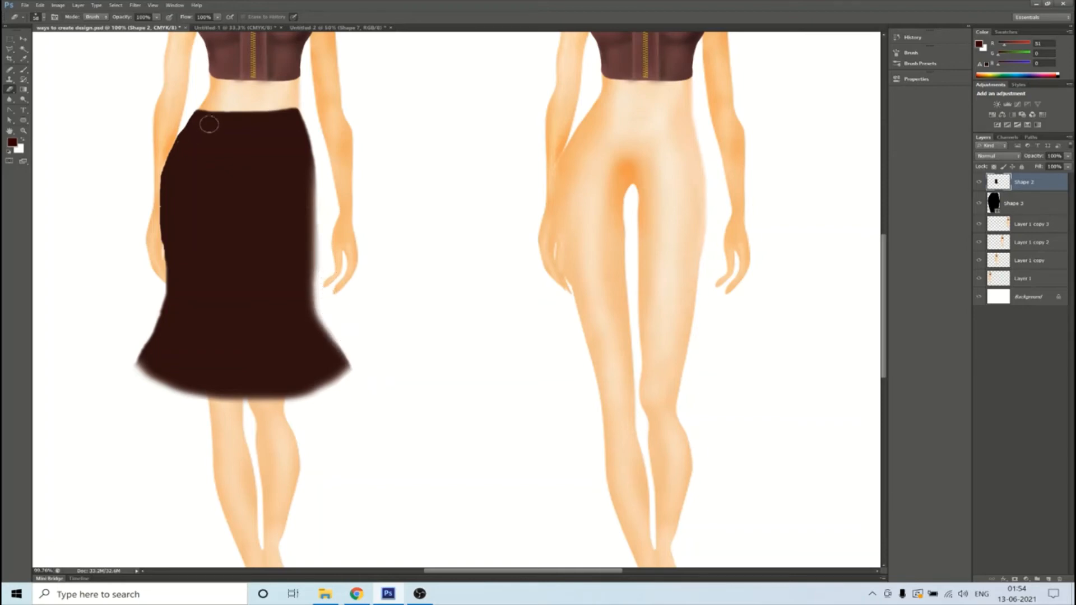
mouse_move(188, 107)
mouse_down()
mouse_move(151, 183)
mouse_move(160, 283)
mouse_up()
key(ctrl+z)
mouse_move(177, 126)
mouse_down()
mouse_move(147, 205)
mouse_move(157, 310)
mouse_move(125, 352)
mouse_up()
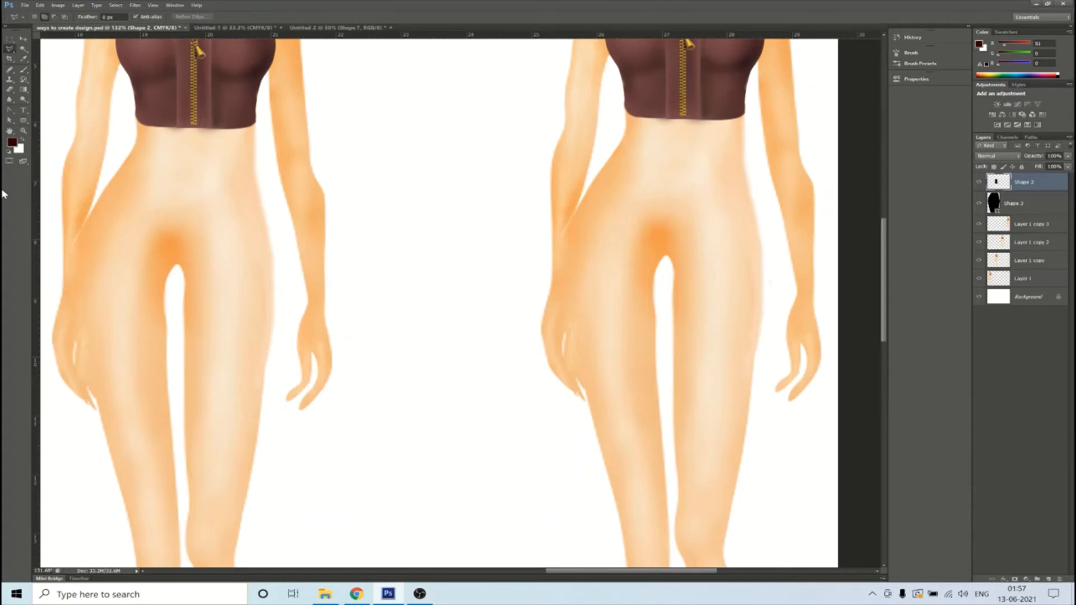
Activate the Lasso Tool and draw a freehand closed selection above the triangles in the Untitled-2 document
click(9, 50)
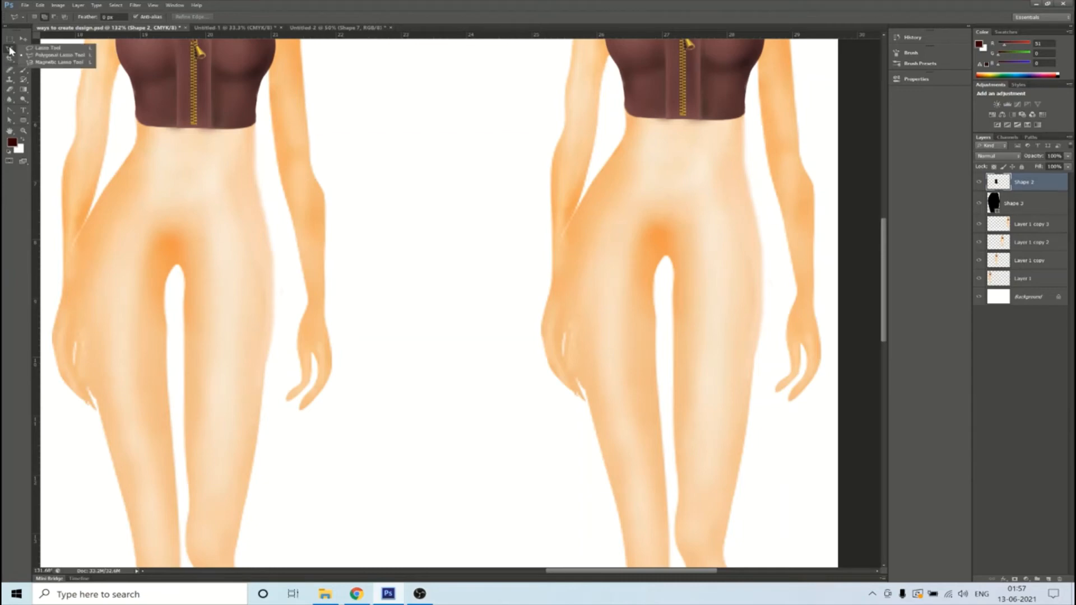
click(33, 50)
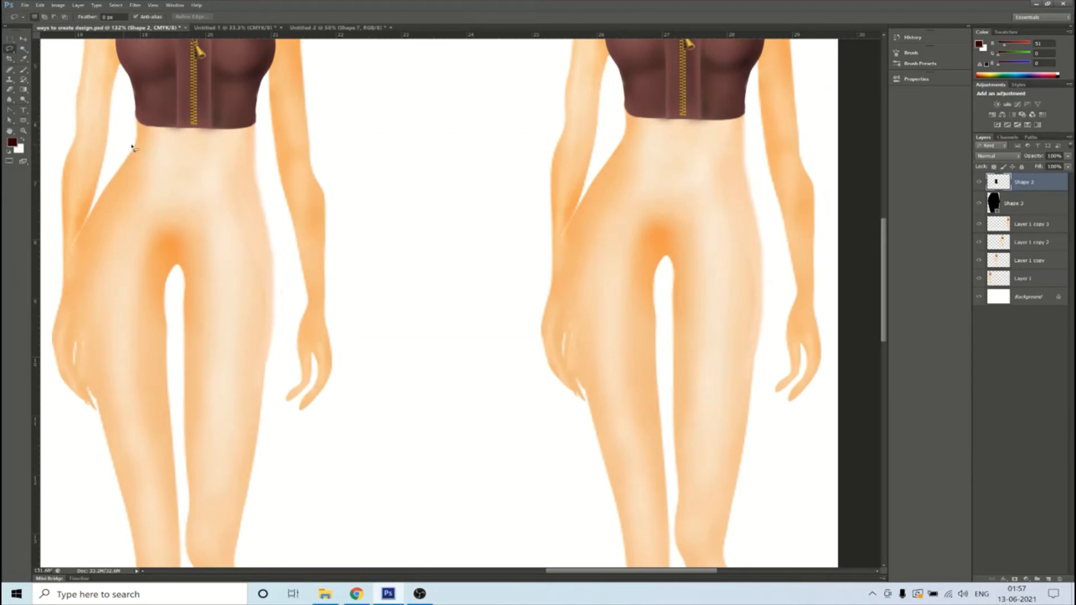
click(248, 30)
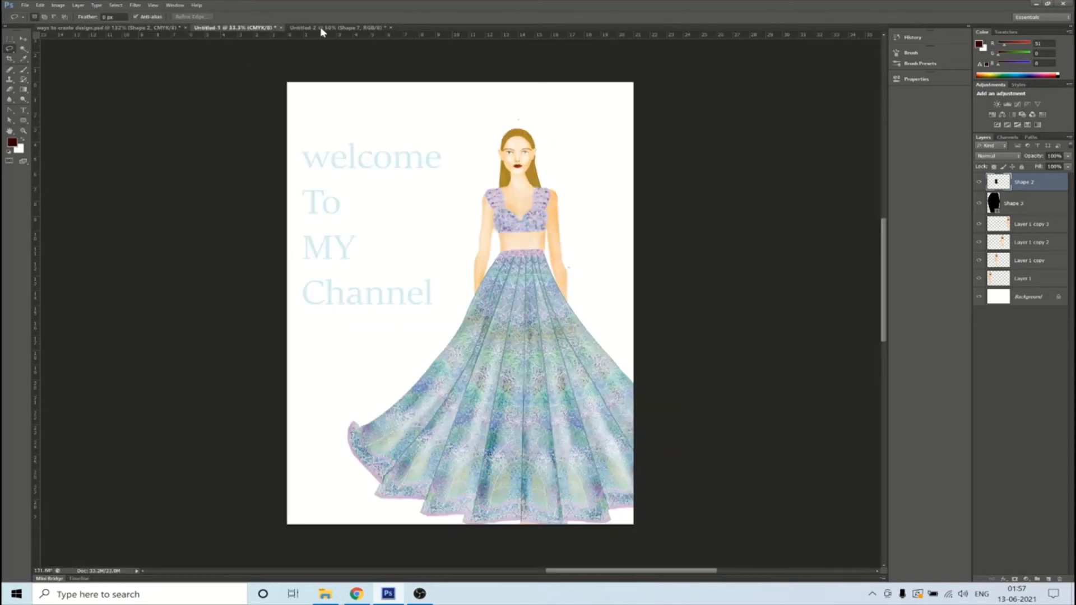
click(322, 28)
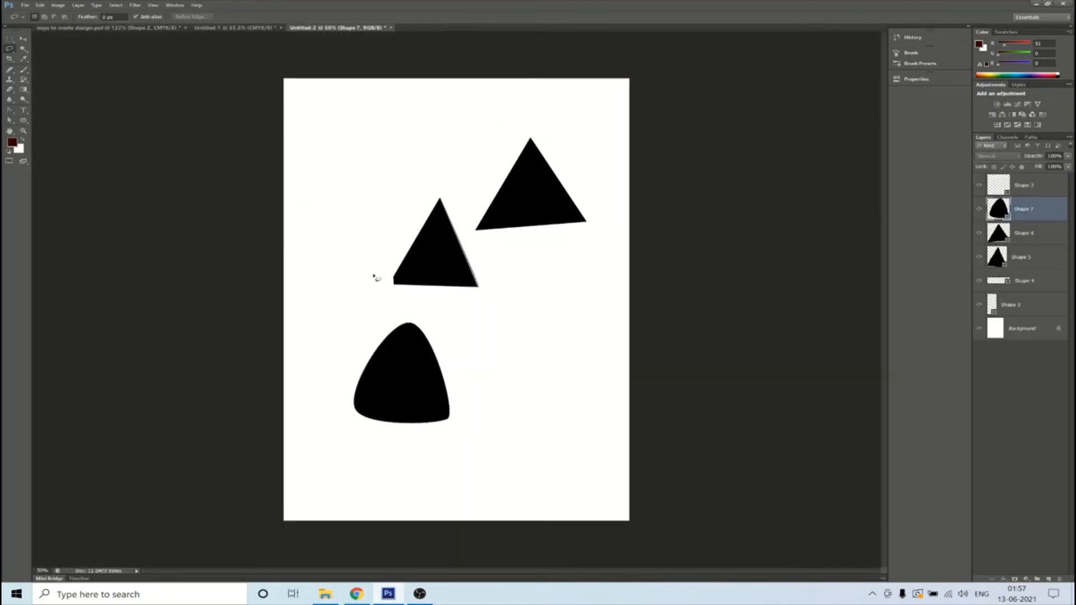
mouse_move(360, 112)
mouse_down()
mouse_move(343, 115)
mouse_move(301, 226)
mouse_move(413, 176)
mouse_move(377, 96)
mouse_move(362, 109)
mouse_up()
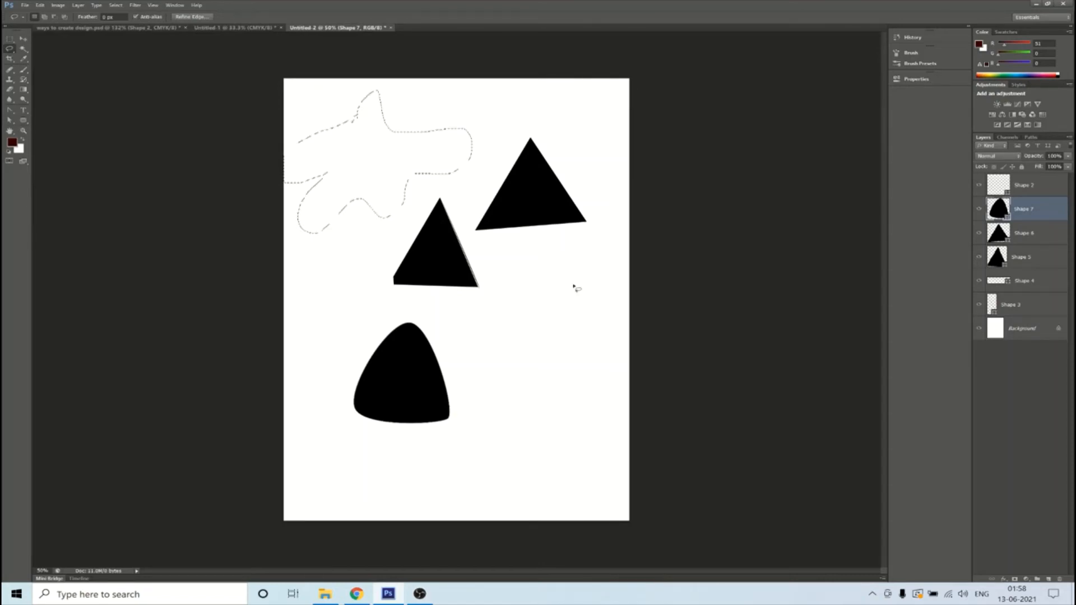
Return to the fashion figure document and trace a freehand Lasso selection for a garment on the third figure, starting at the waist
click(115, 28)
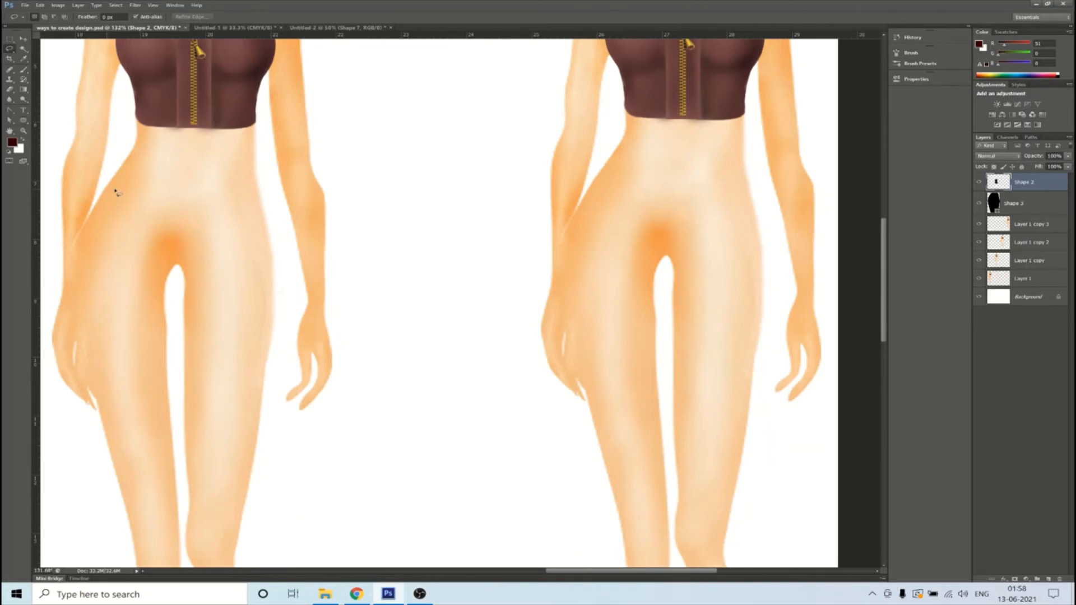
click(11, 49)
click(45, 49)
mouse_move(133, 151)
mouse_down()
mouse_move(233, 144)
mouse_move(250, 149)
mouse_move(263, 186)
mouse_up()
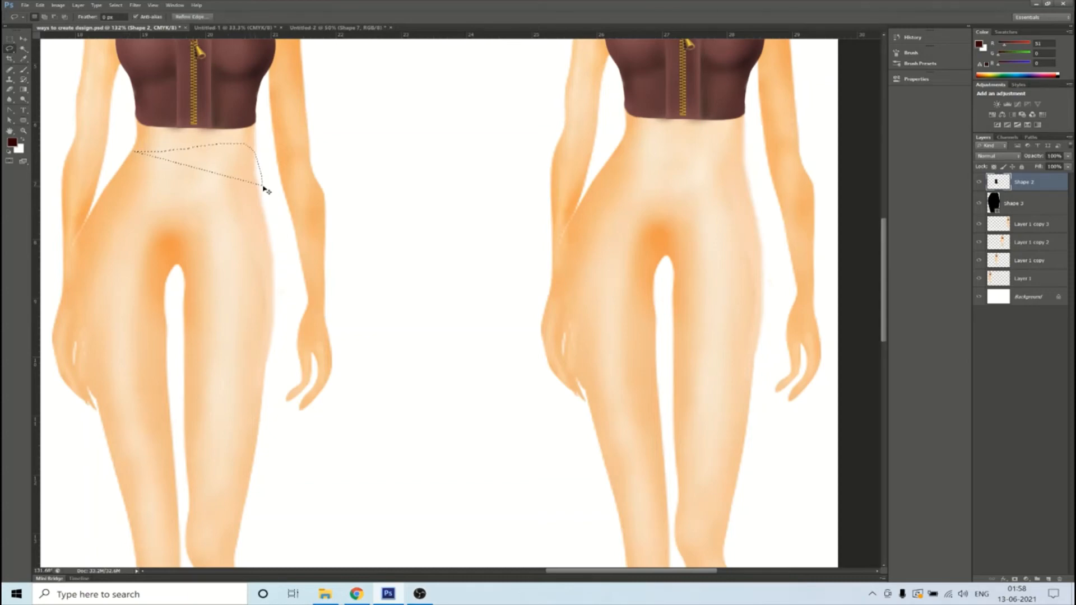
key(ctrl+d)
mouse_move(131, 155)
mouse_down()
mouse_move(255, 169)
mouse_move(286, 241)
mouse_move(277, 448)
mouse_move(258, 499)
mouse_move(224, 516)
mouse_move(126, 519)
mouse_move(92, 463)
mouse_move(77, 262)
mouse_move(103, 187)
mouse_move(134, 155)
mouse_up()
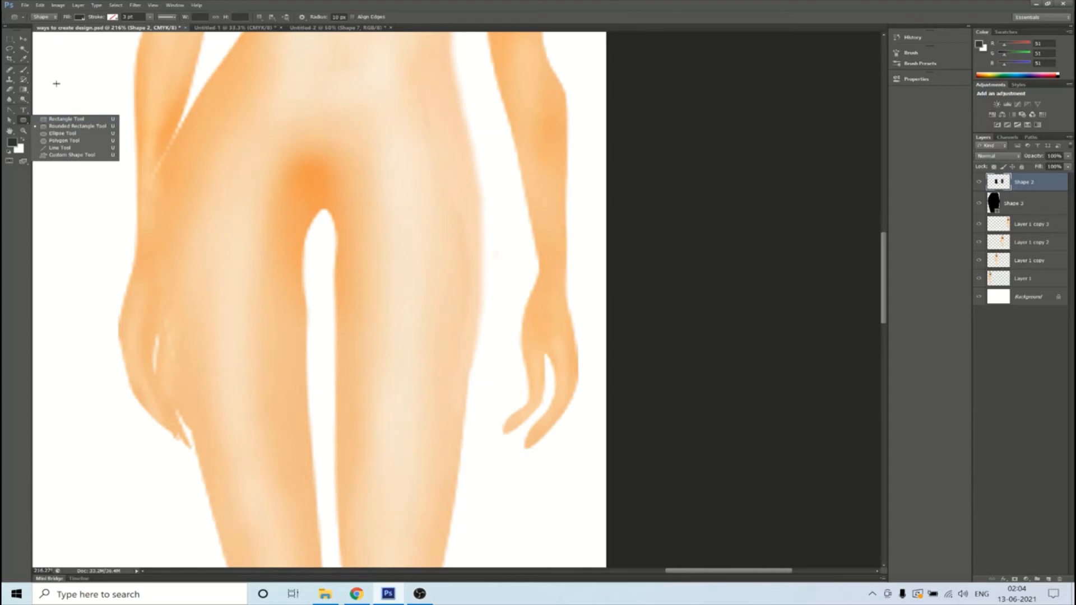
Draw a dark rectangle about 221 px wide with the Rectangle Tool over the fourth figure, from below the waist down to the knees
click(4, 175)
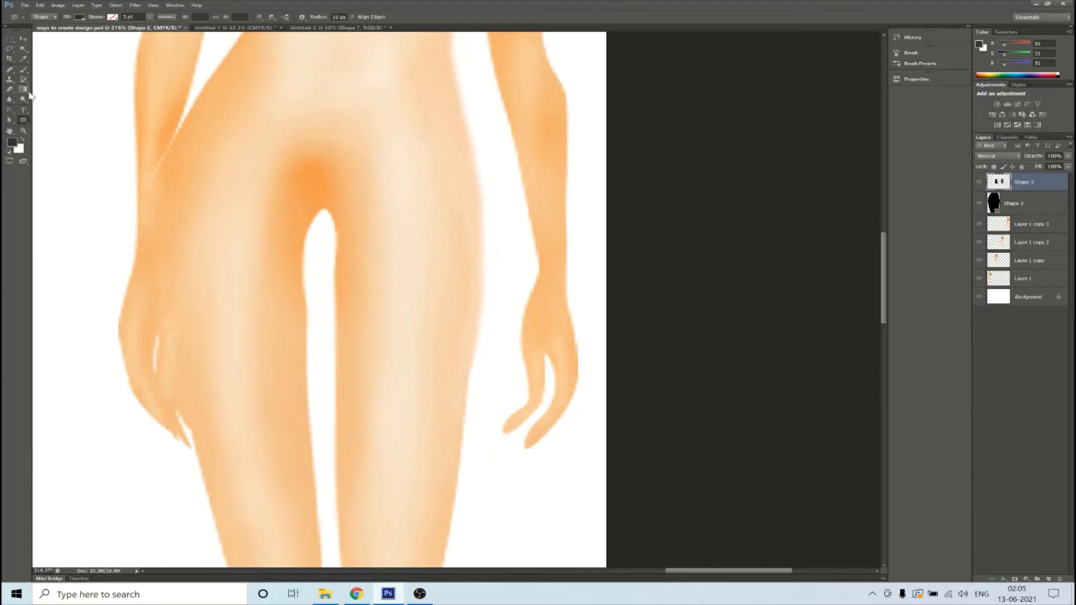
right_click(24, 127)
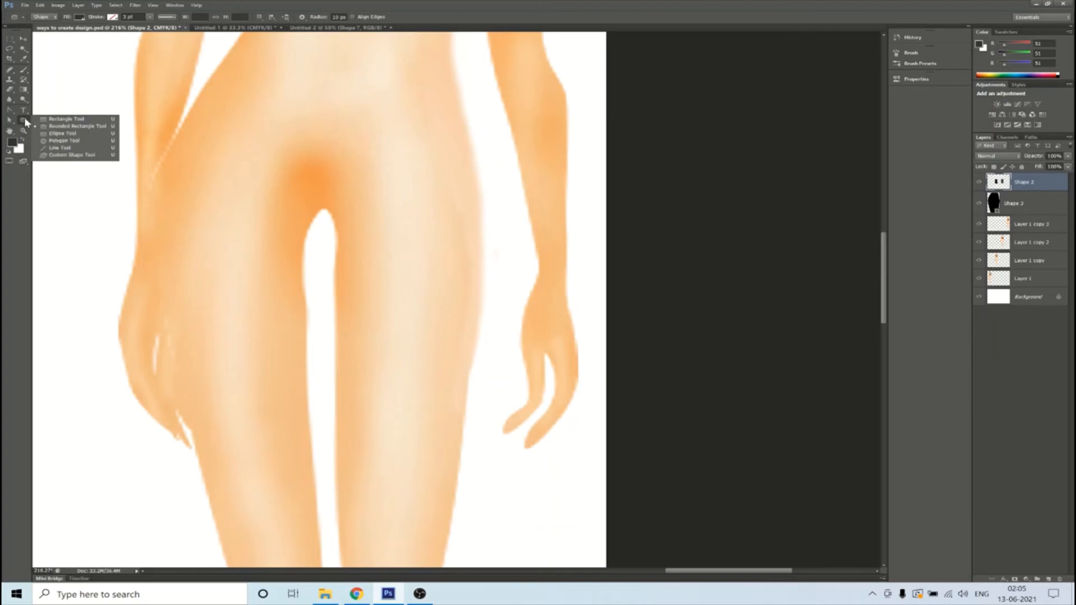
click(66, 119)
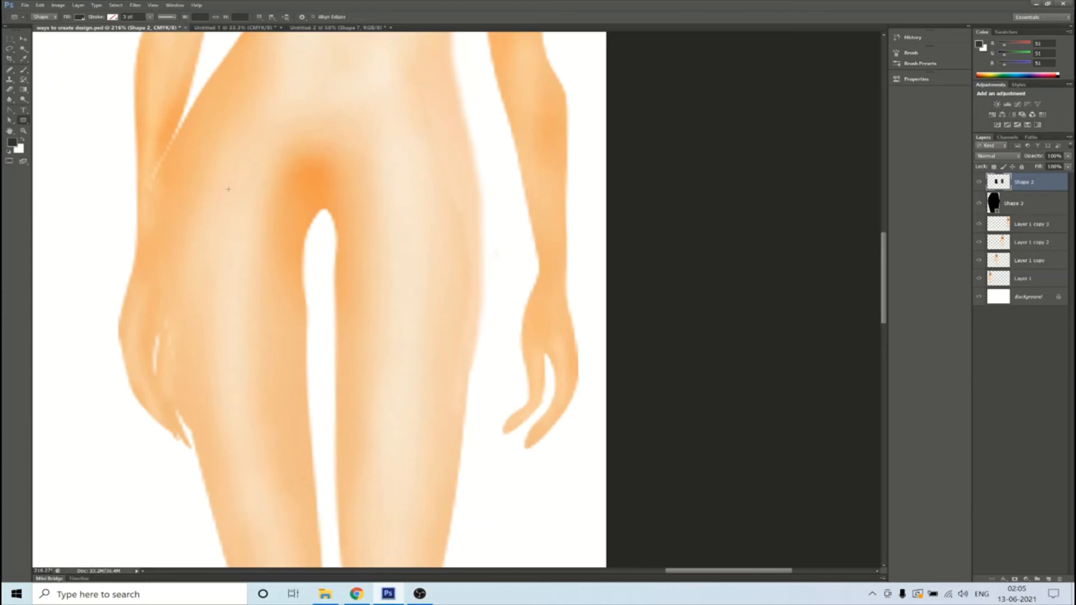
scroll(228, 189, up, 5)
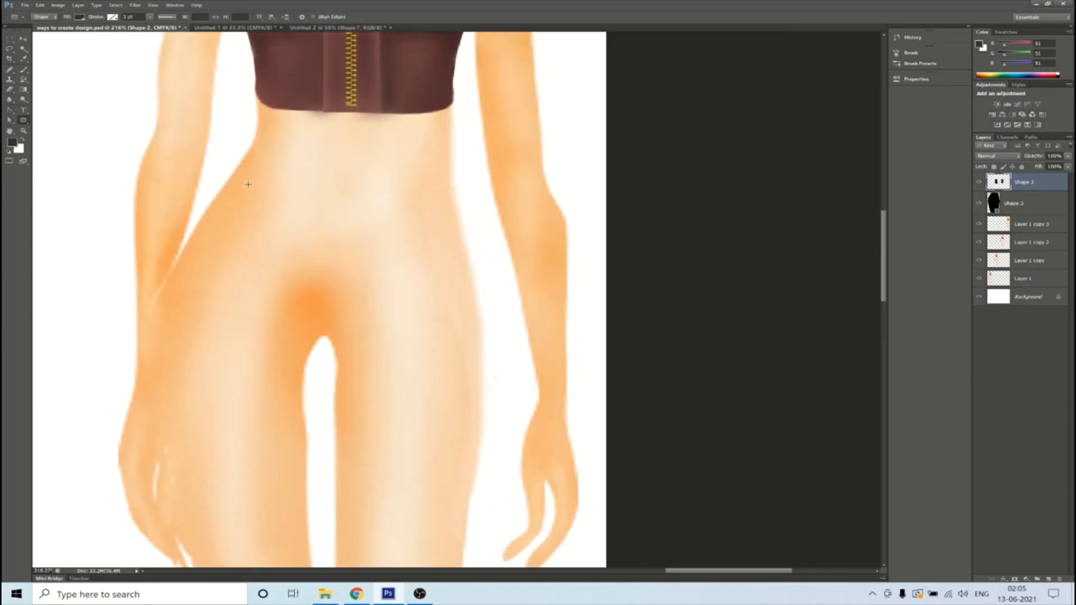
scroll(248, 184, up, 1)
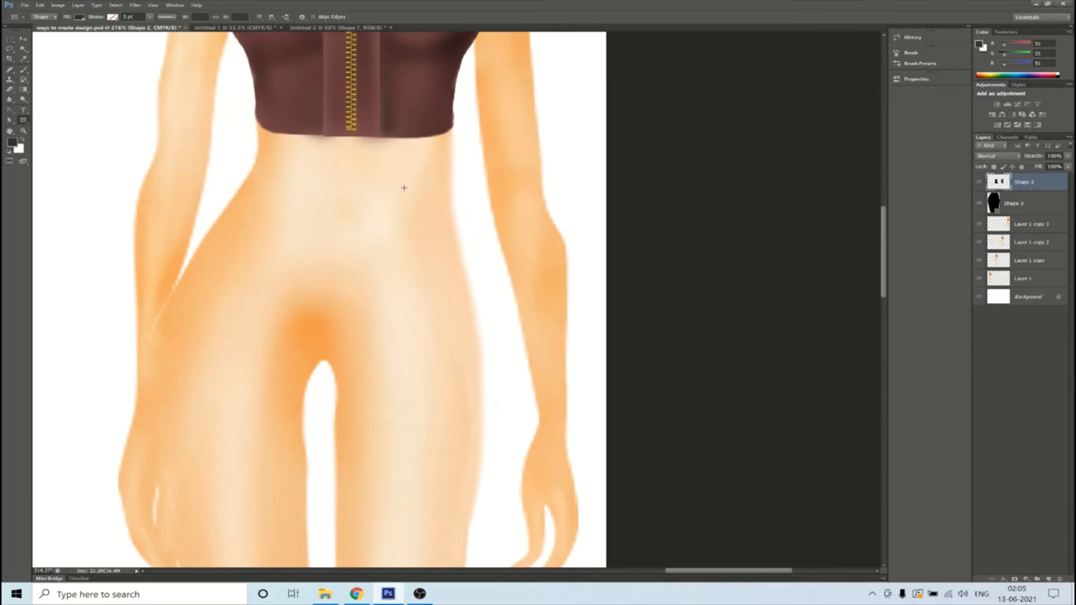
scroll(400, 192, down, 1)
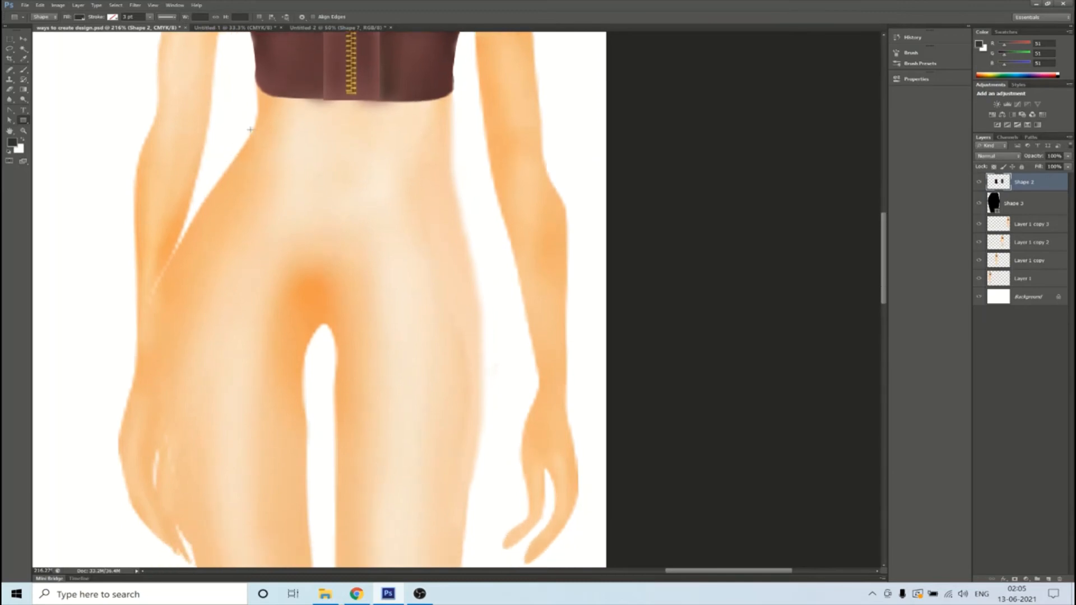
drag(250, 129, 449, 485)
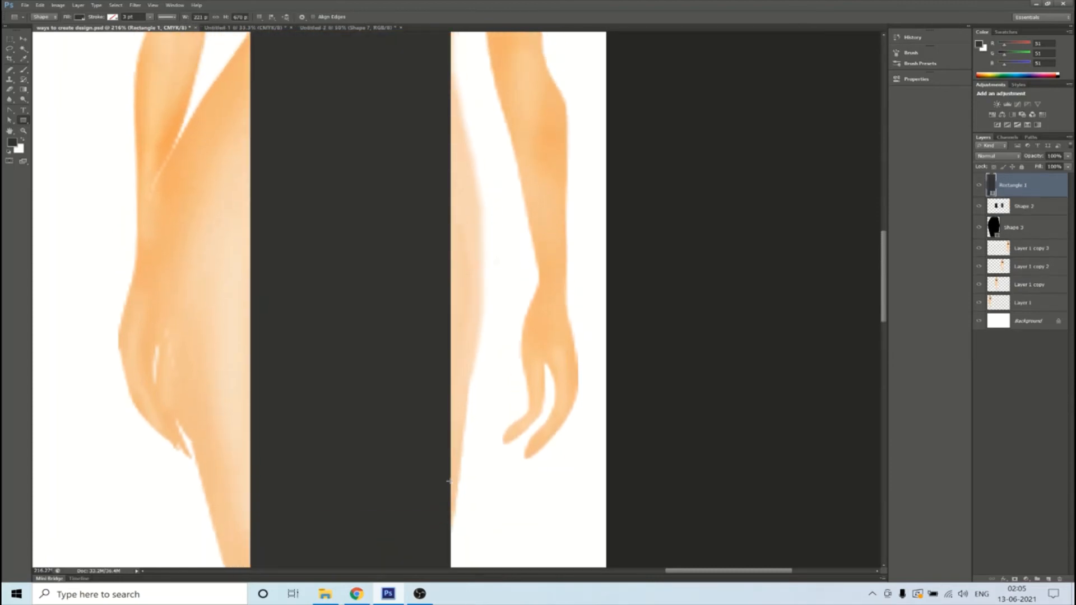
Flare the rectangle into an A-line skirt by moving its two lower corner points outward with the Direct Selection Tool
scroll(449, 480, up, 5)
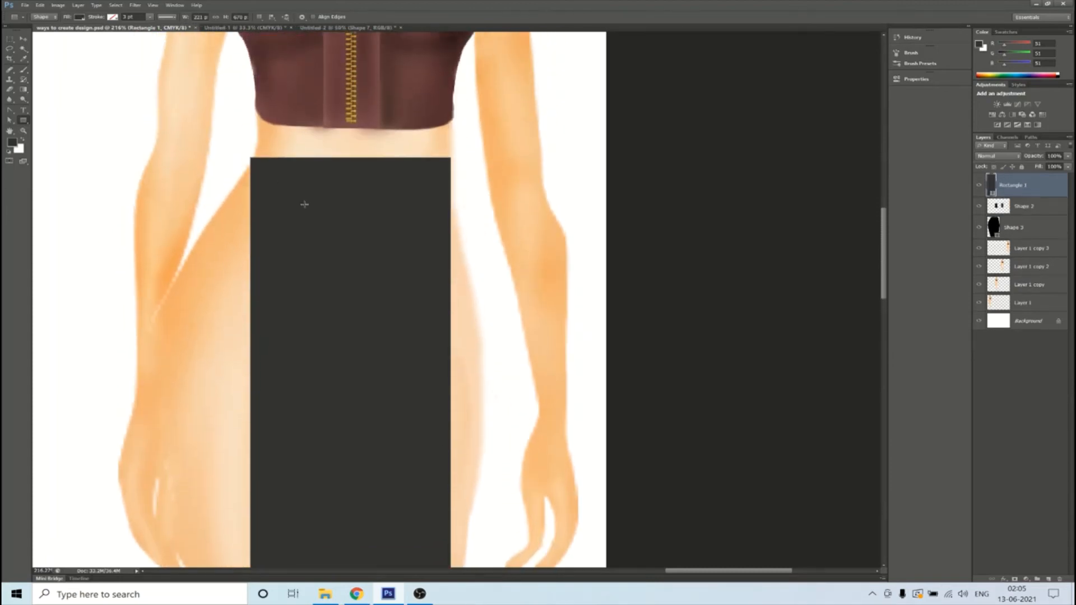
scroll(304, 204, down, 3)
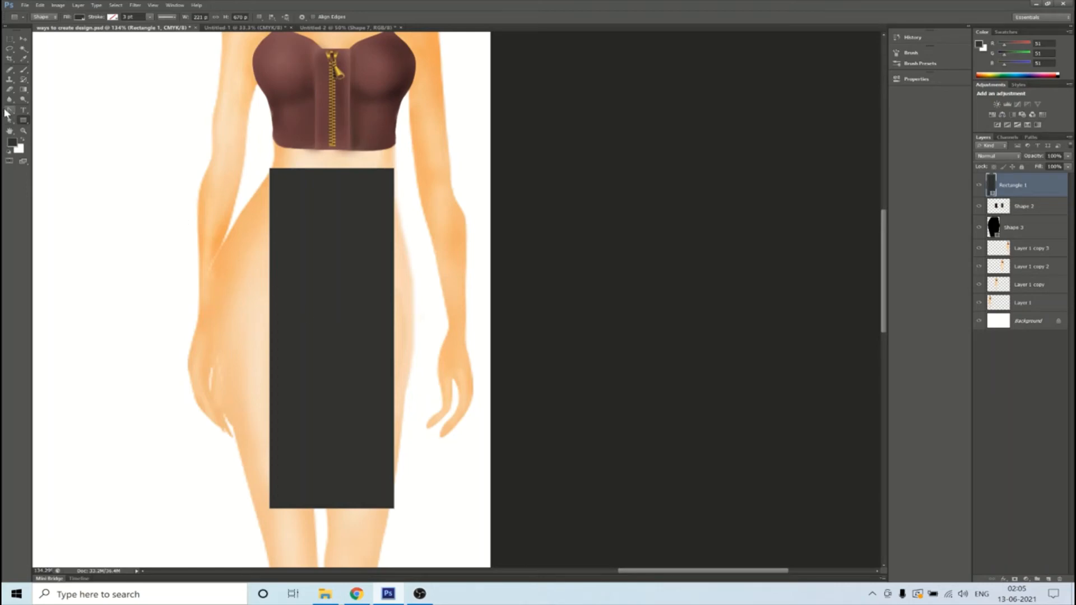
click(10, 120)
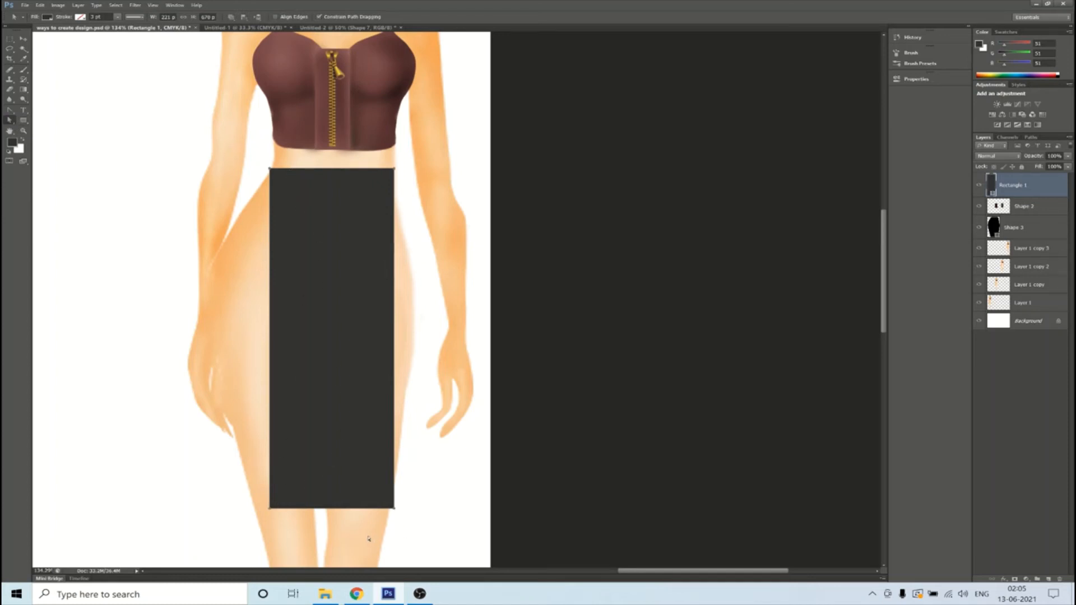
click(9, 120)
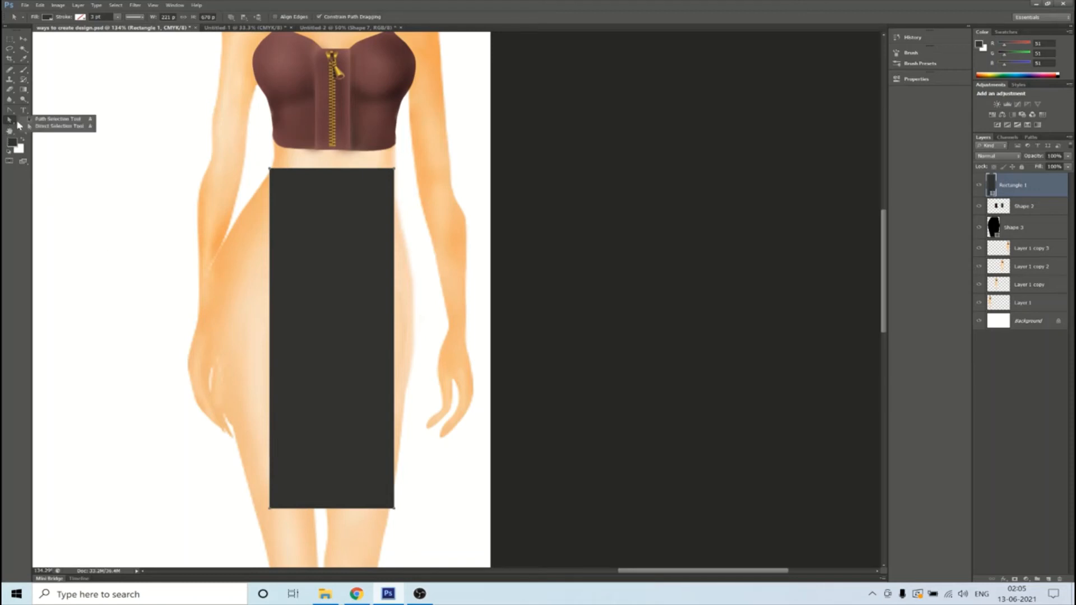
click(43, 120)
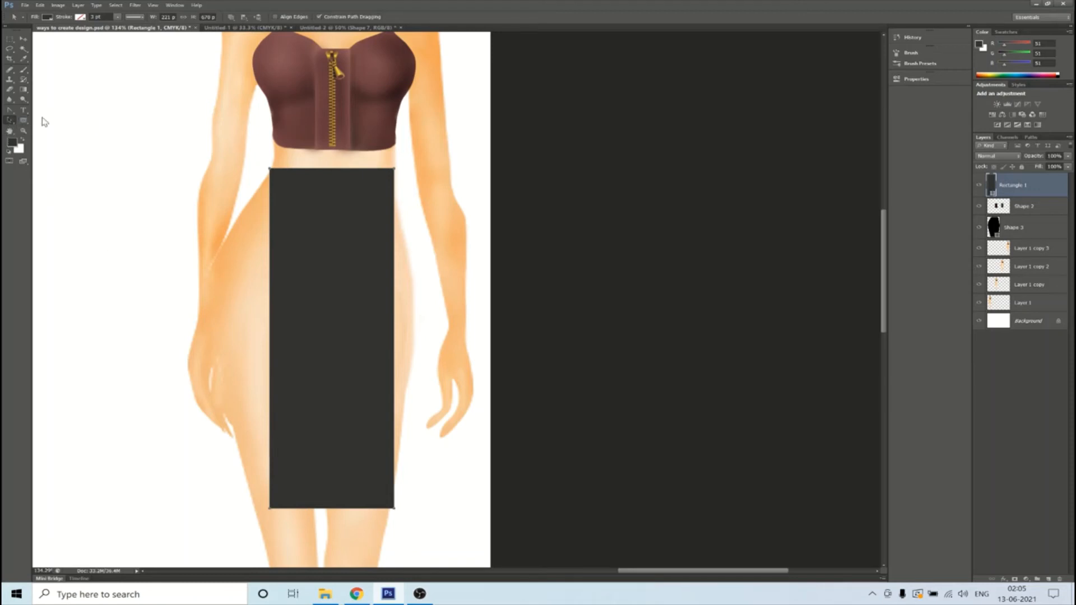
click(10, 122)
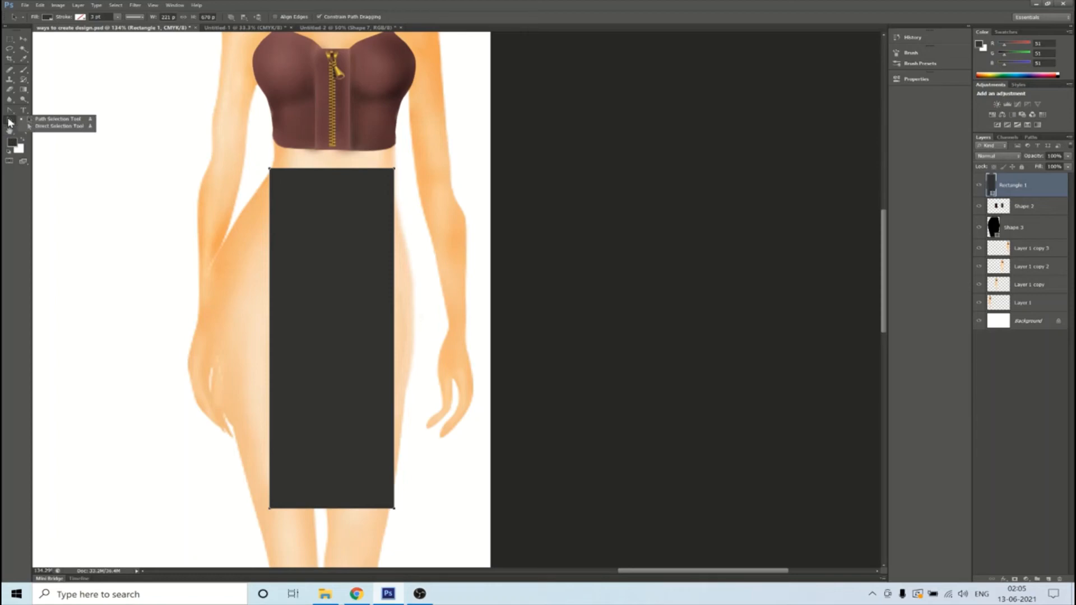
click(9, 122)
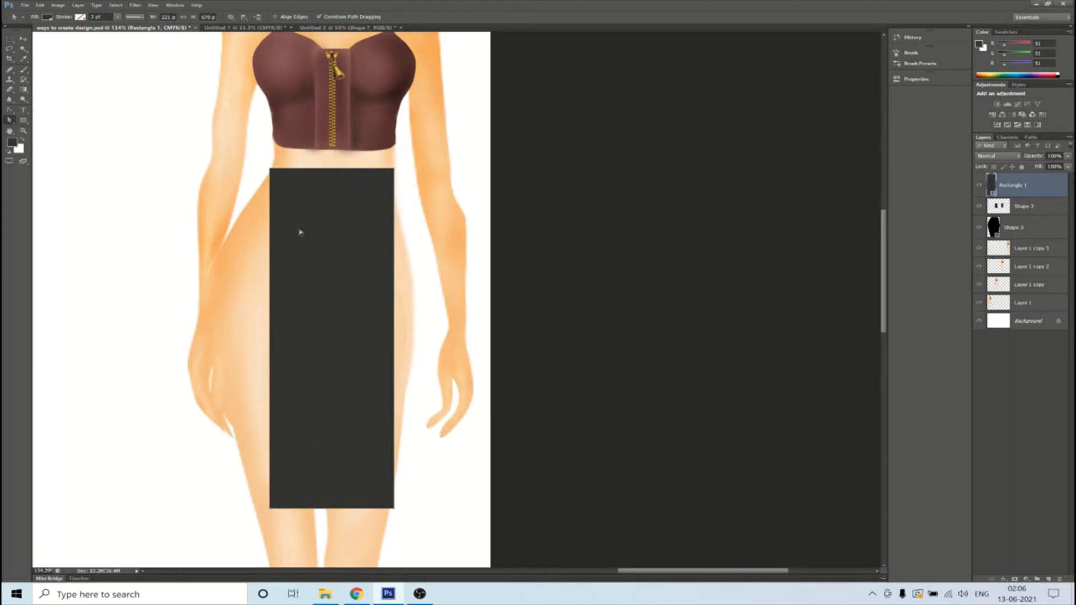
click(303, 172)
drag(270, 509, 157, 494)
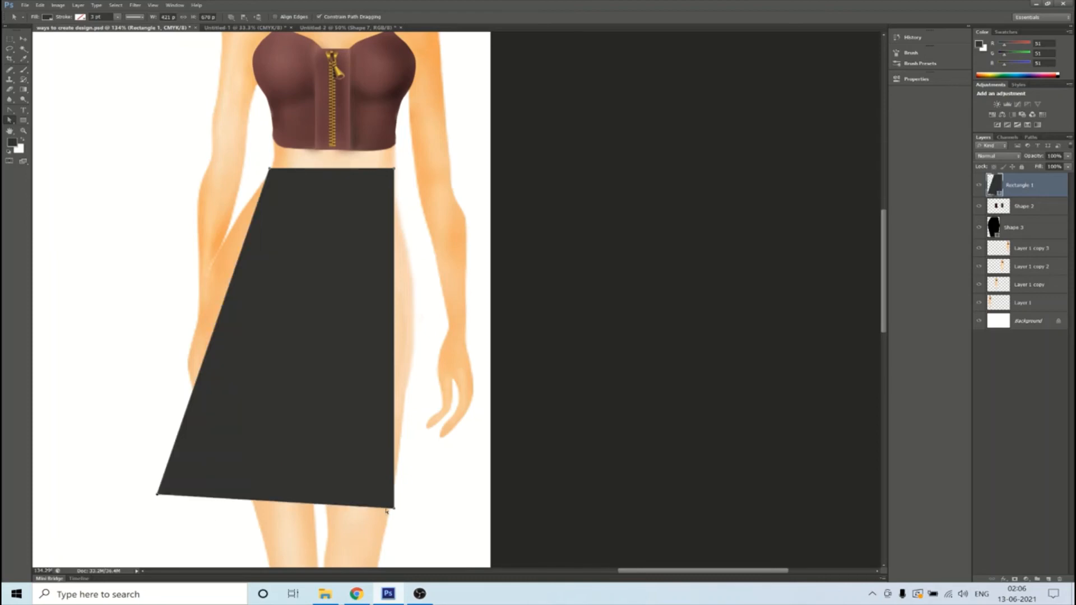
drag(395, 511, 472, 502)
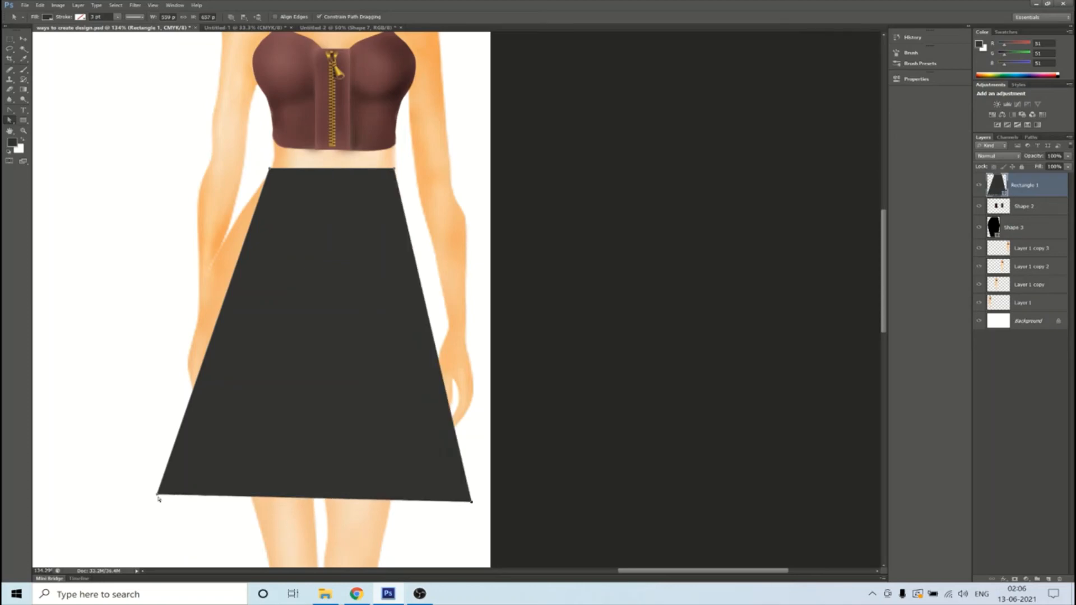
Lower both hem corners of the skirt to level the bottom edge, and move the upper corners slightly inward to fit the waist
drag(156, 501, 158, 515)
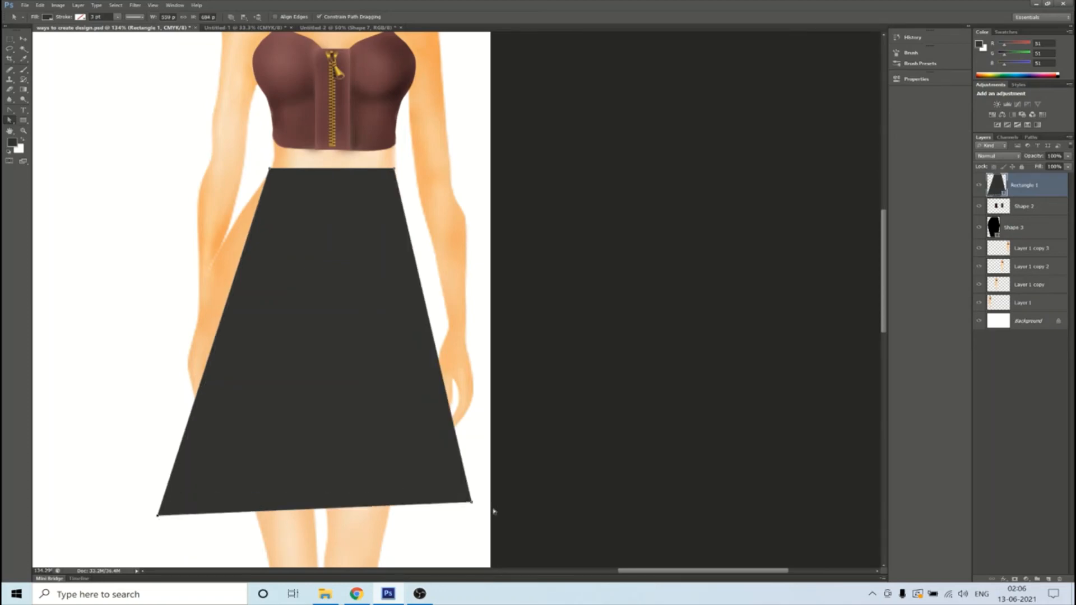
drag(472, 502, 476, 517)
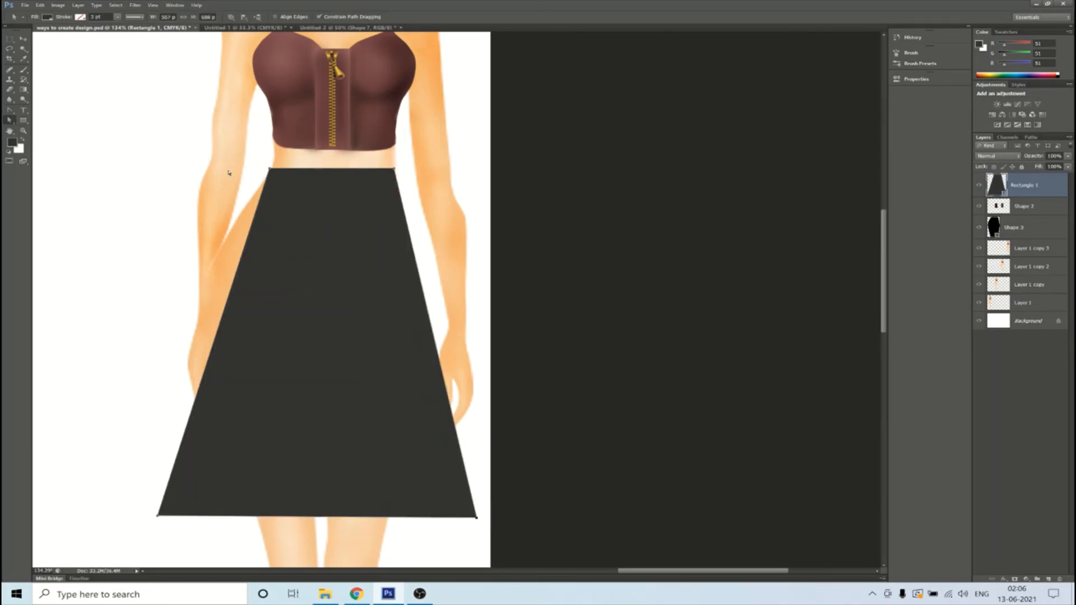
drag(269, 169, 273, 169)
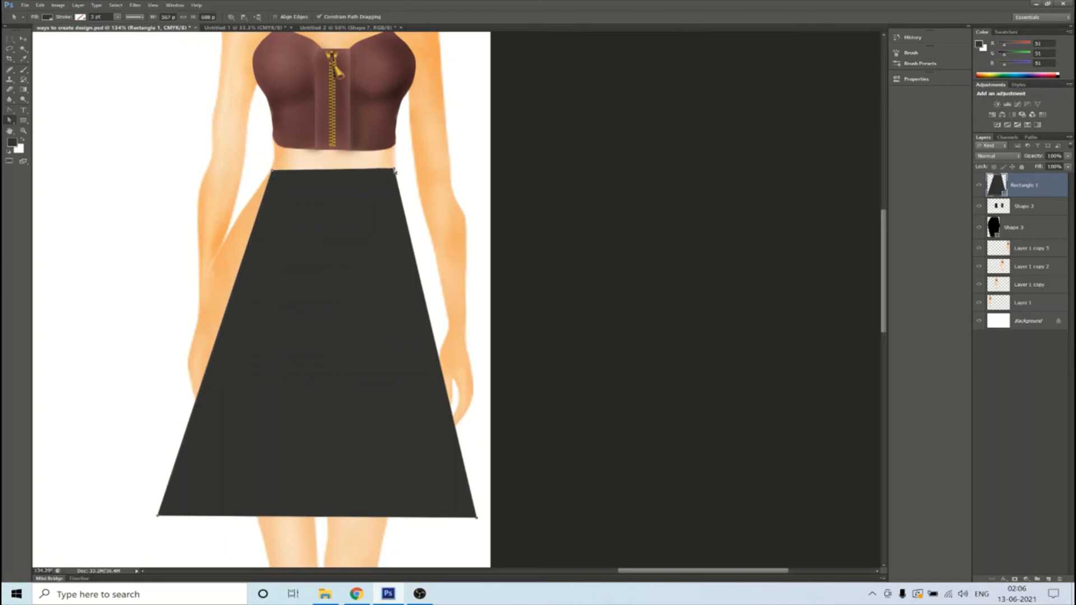
mouse_move(395, 170)
mouse_down()
mouse_move(385, 173)
mouse_move(393, 177)
mouse_up()
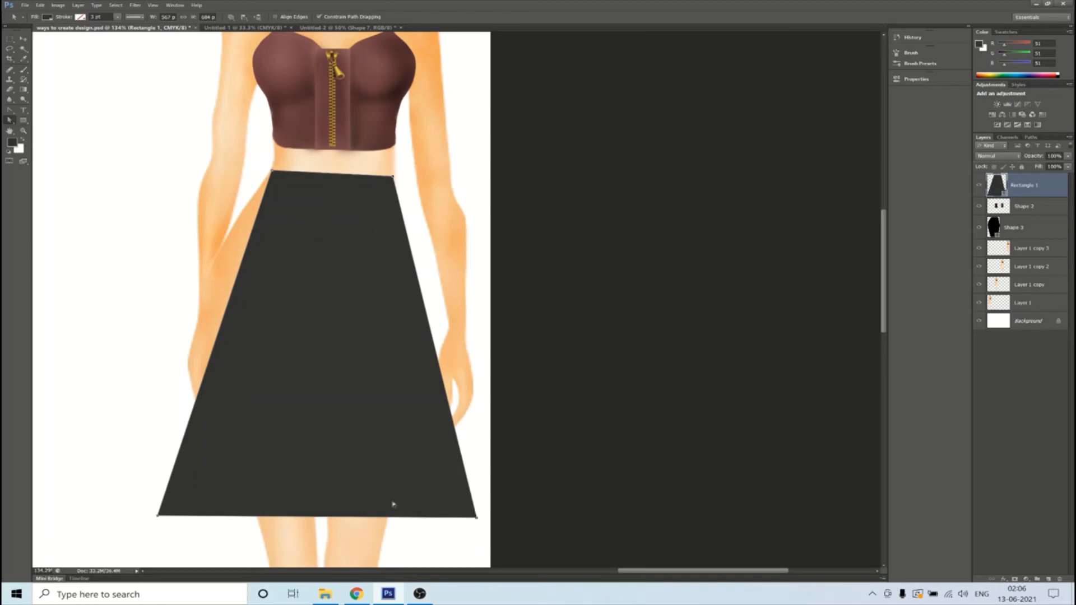
Add anchor points to the skirt's outline with the Add Anchor Point Tool, on both sides and at the middle of the waistline and hem
scroll(322, 459, down, 1)
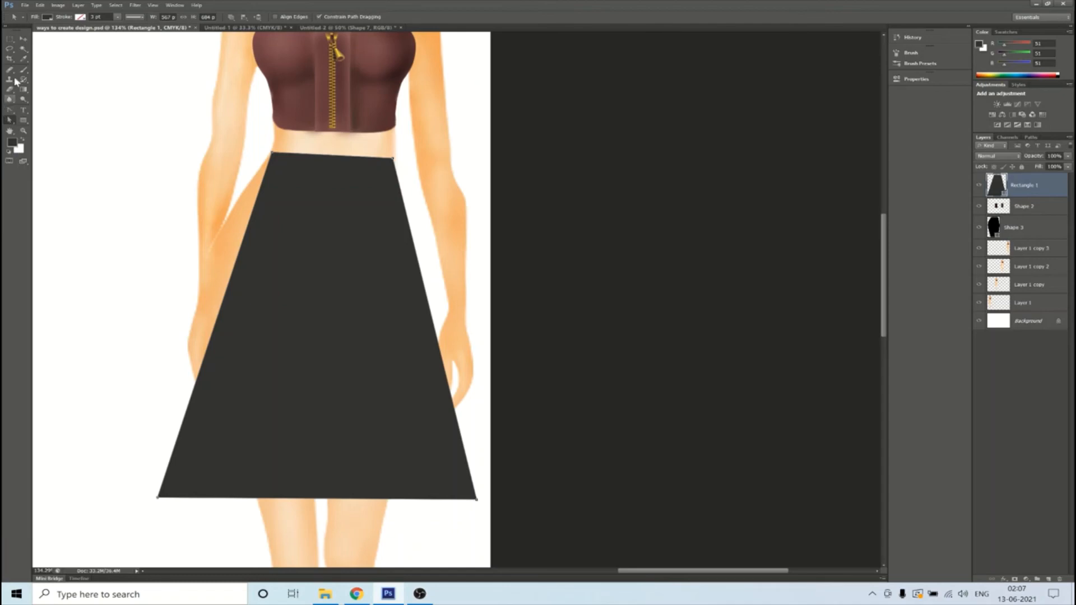
click(9, 114)
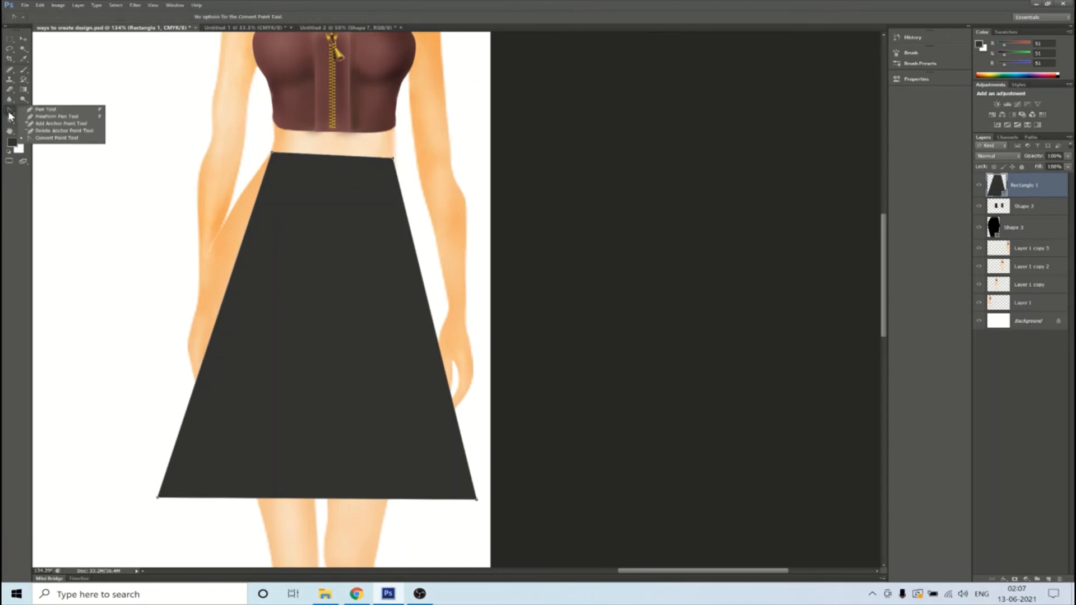
click(61, 123)
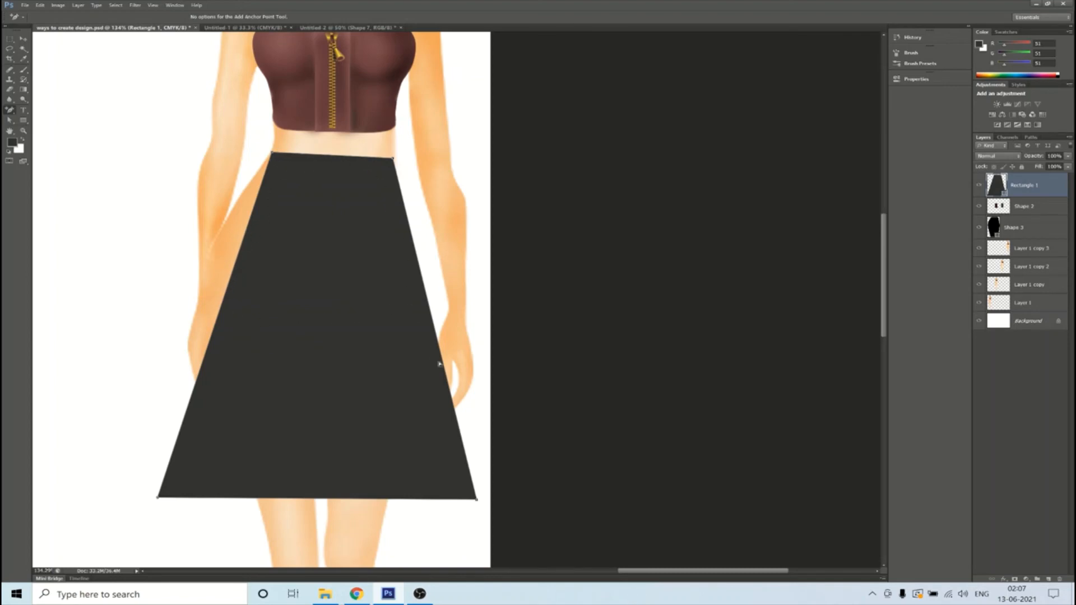
click(245, 234)
click(328, 156)
click(417, 260)
Curve the skirt's sides outward over the hips and dip the waistline's midpoint slightly, using the Direct Selection Tool
click(10, 122)
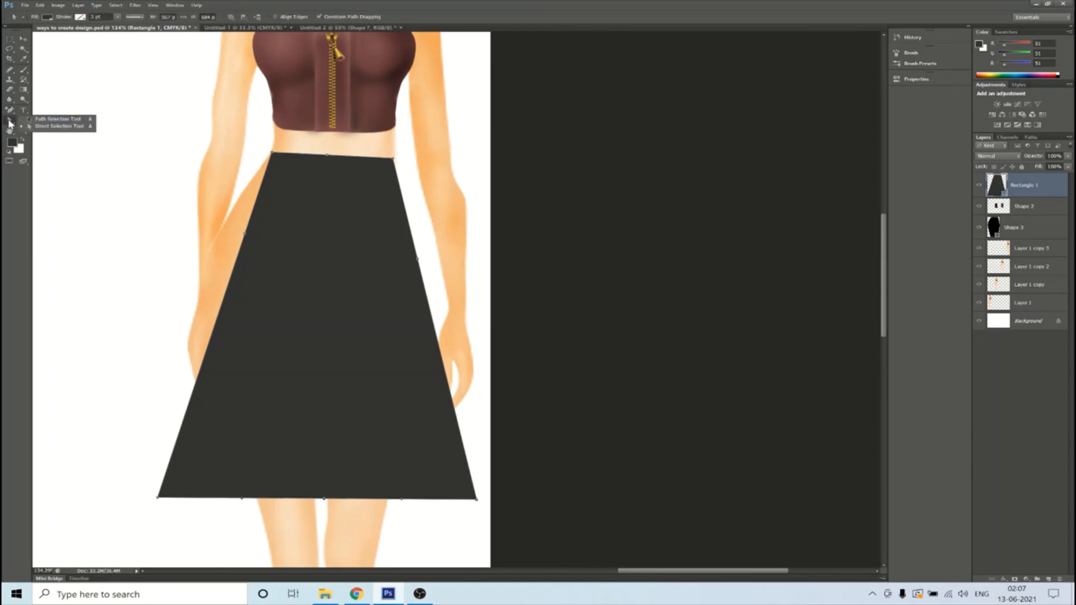
click(57, 127)
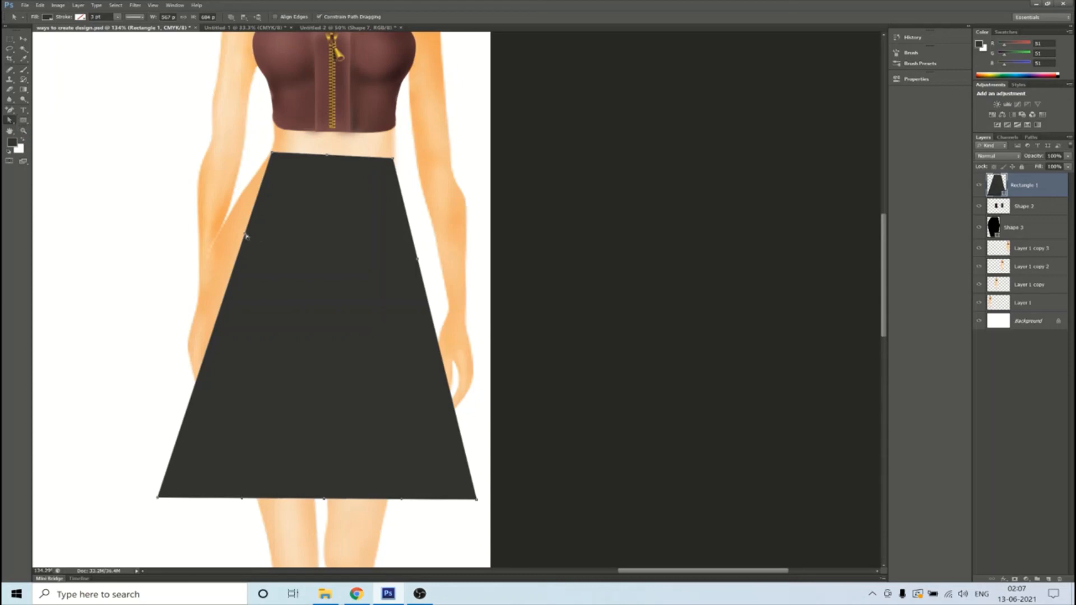
drag(245, 236, 221, 238)
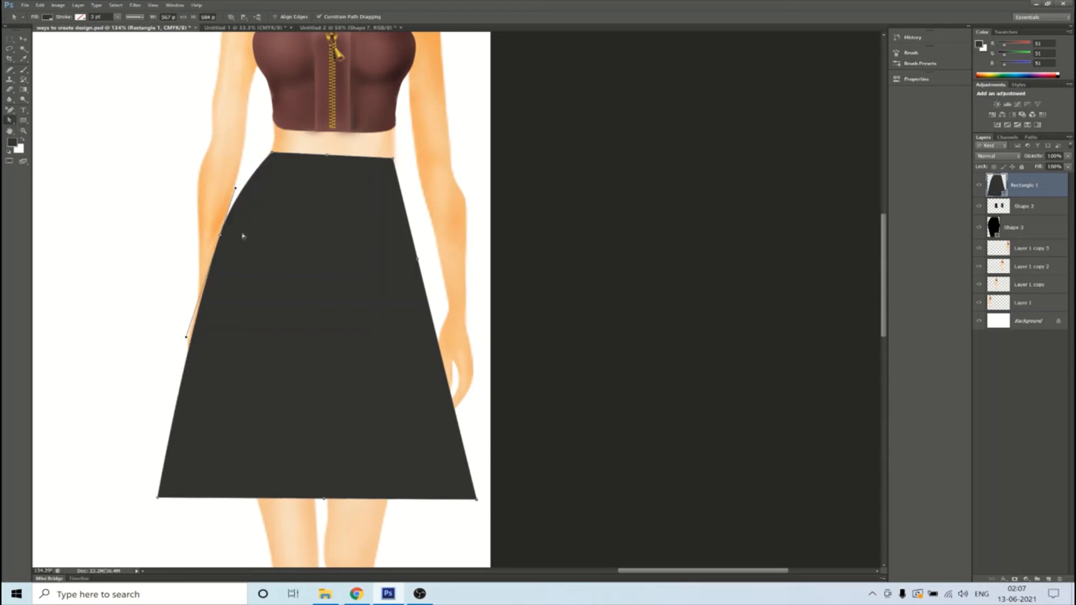
click(327, 159)
drag(327, 162, 328, 162)
click(418, 259)
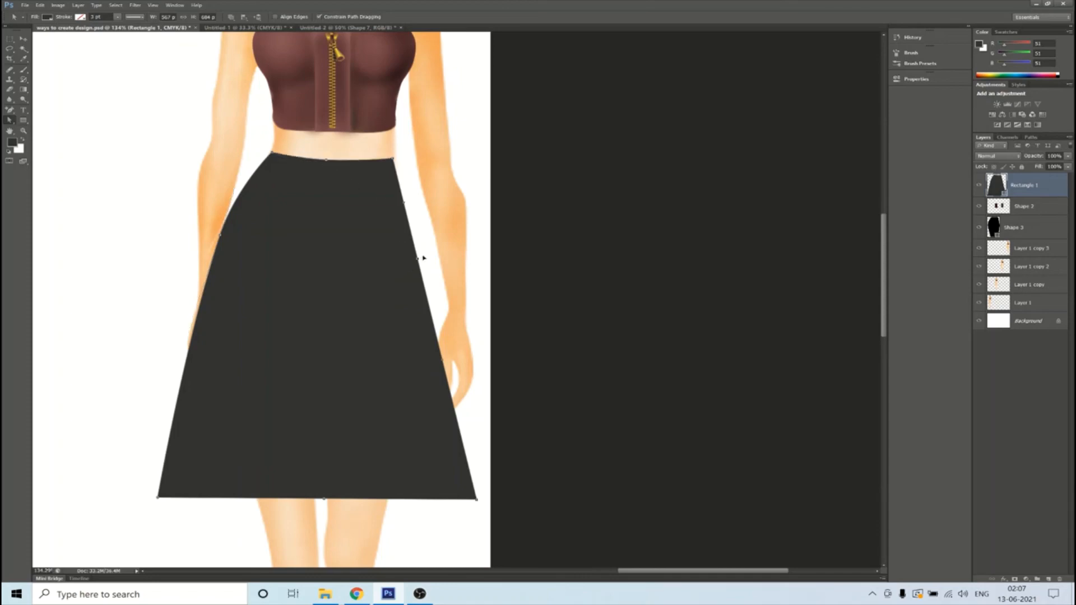
drag(423, 258, 430, 256)
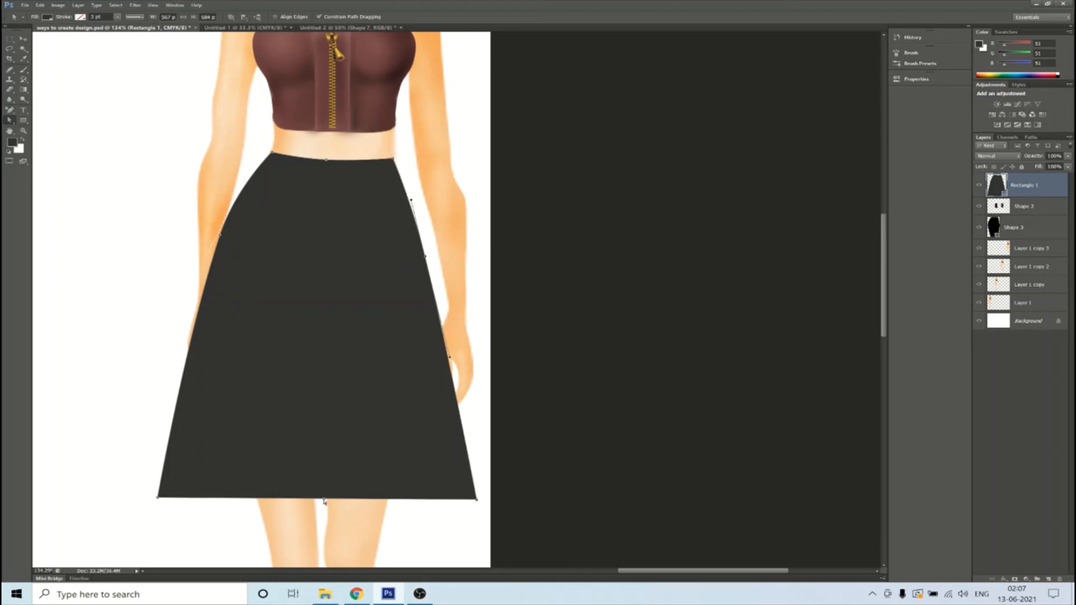
Pull the hem's midpoint down into a rounded hem, fine-tune the right hip point and waist corners, and deselect the path
drag(325, 499, 316, 549)
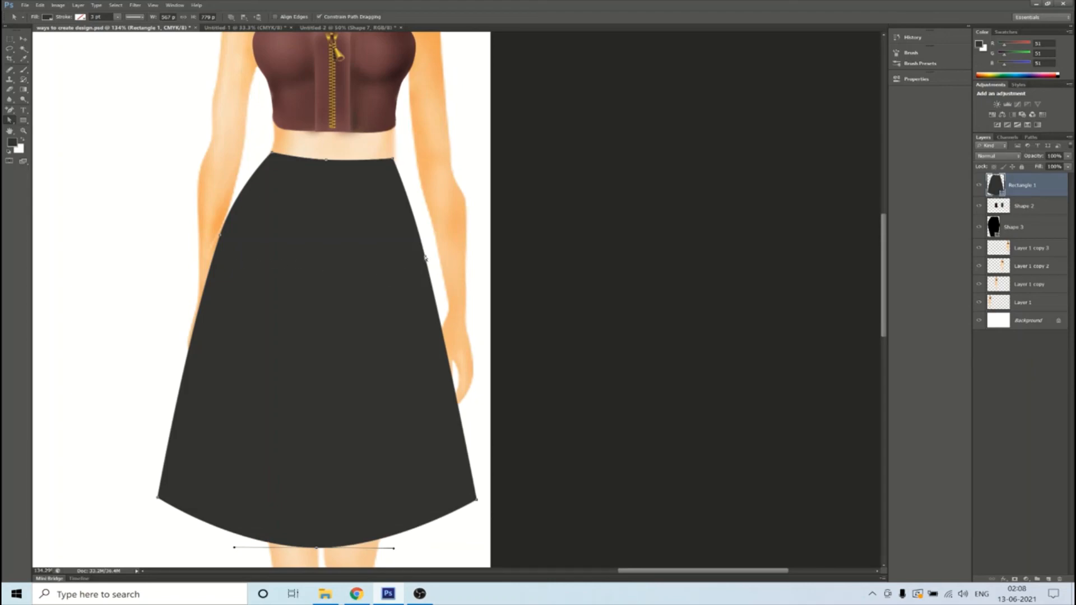
click(425, 259)
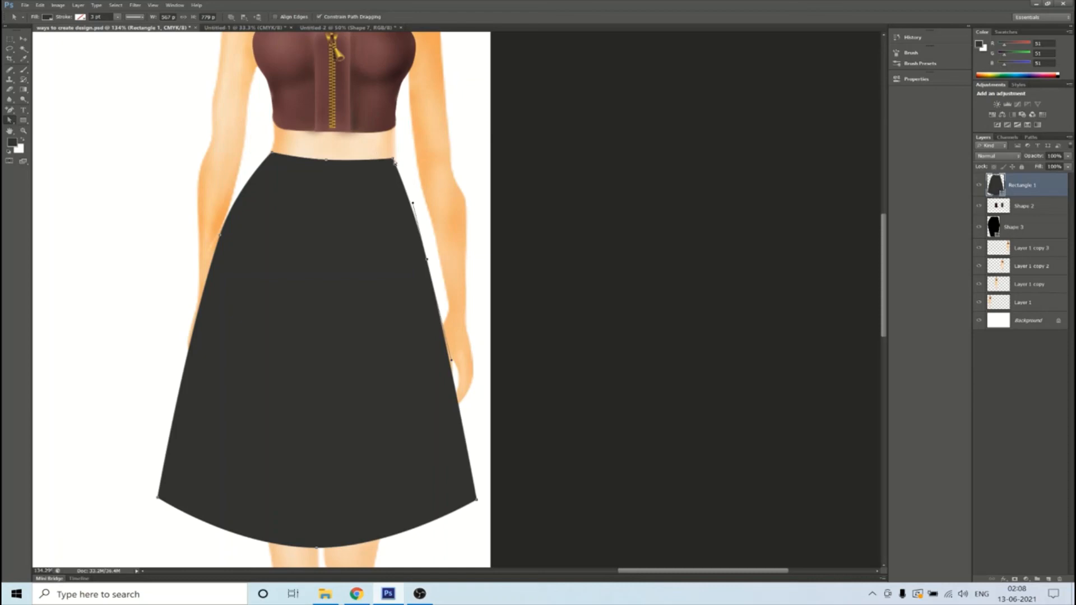
click(392, 161)
click(272, 156)
scroll(396, 334, down, 2)
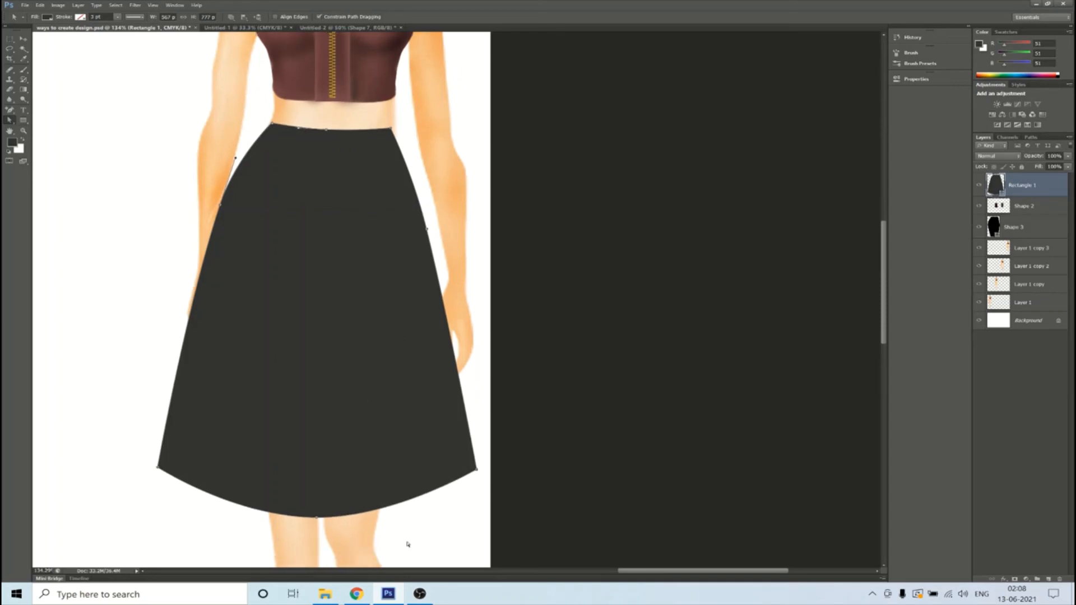
click(224, 509)
scroll(193, 372, down, 1)
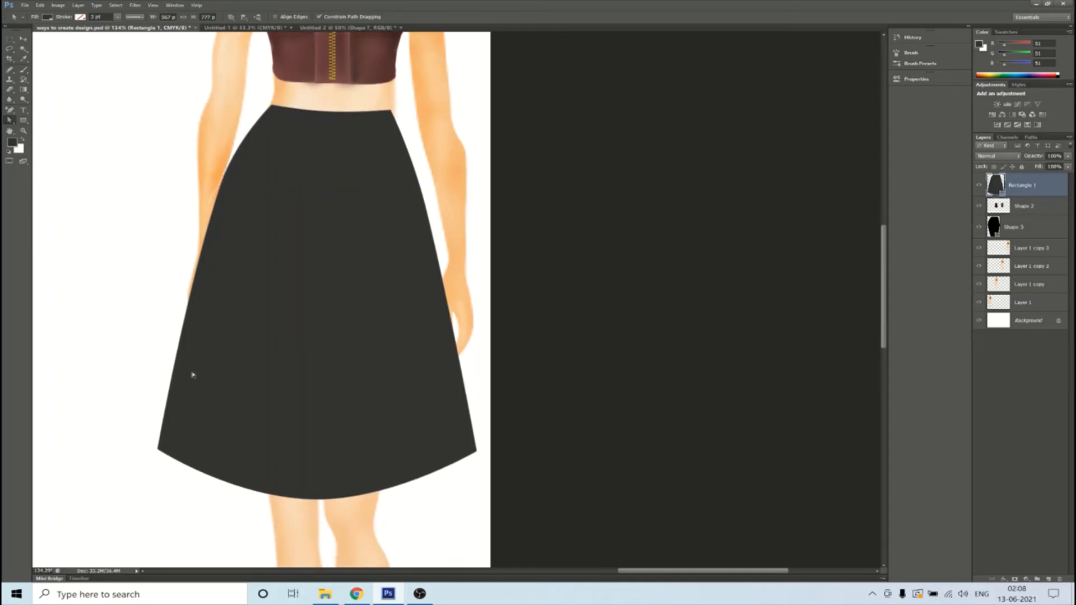
scroll(192, 374, down, 5)
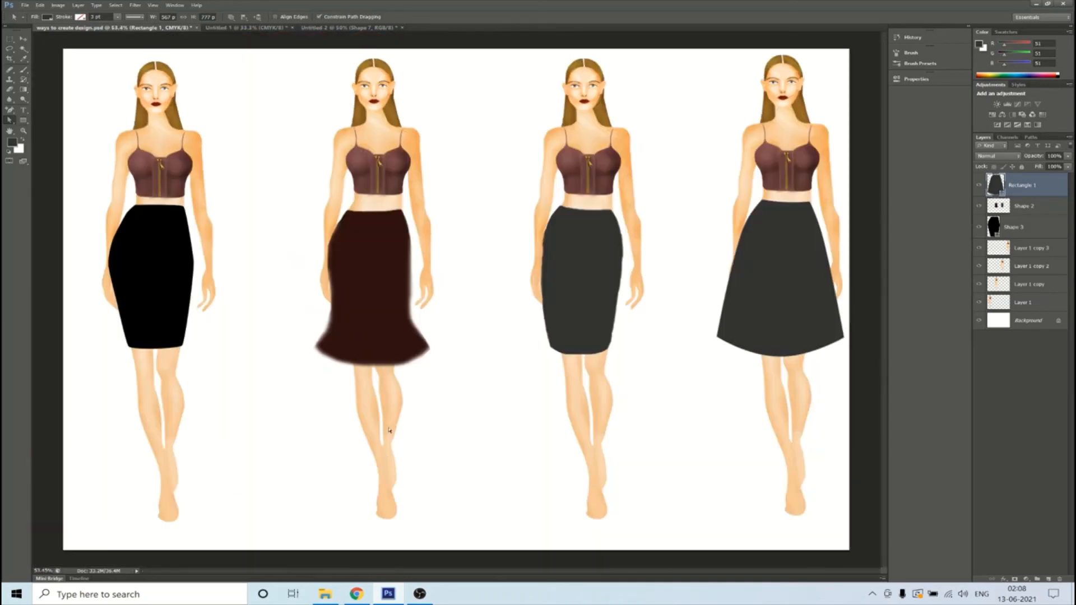
scroll(394, 432, down, 1)
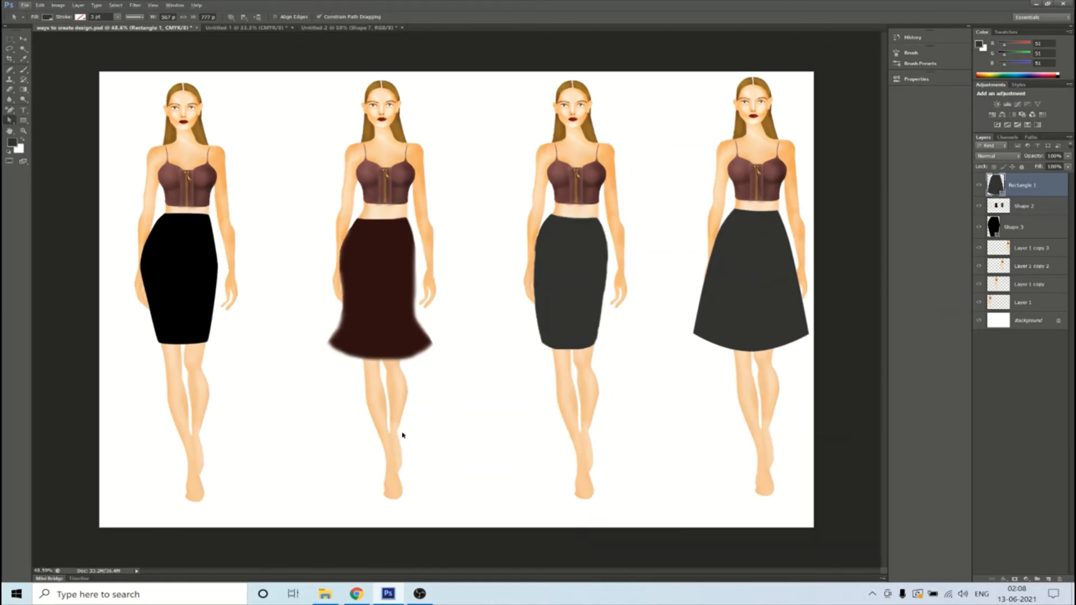
scroll(465, 444, up, 4)
scroll(466, 439, up, 3)
scroll(506, 432, right, 5)
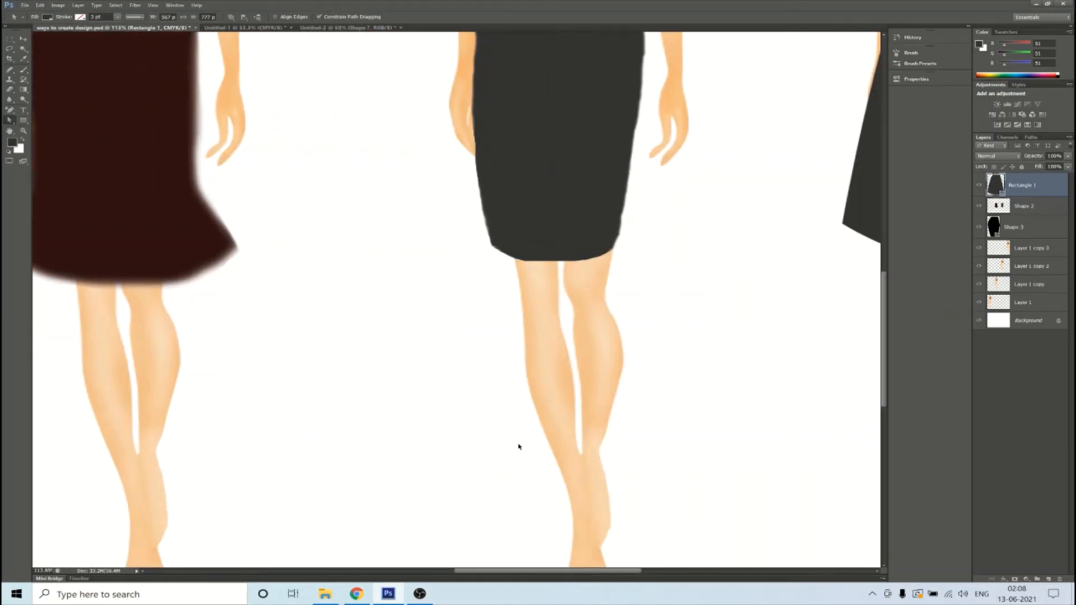
Inspect the finished flared skirt on the fourth figure up close, from hem to waistline, along with the zippered crop top
scroll(519, 439, right, 5)
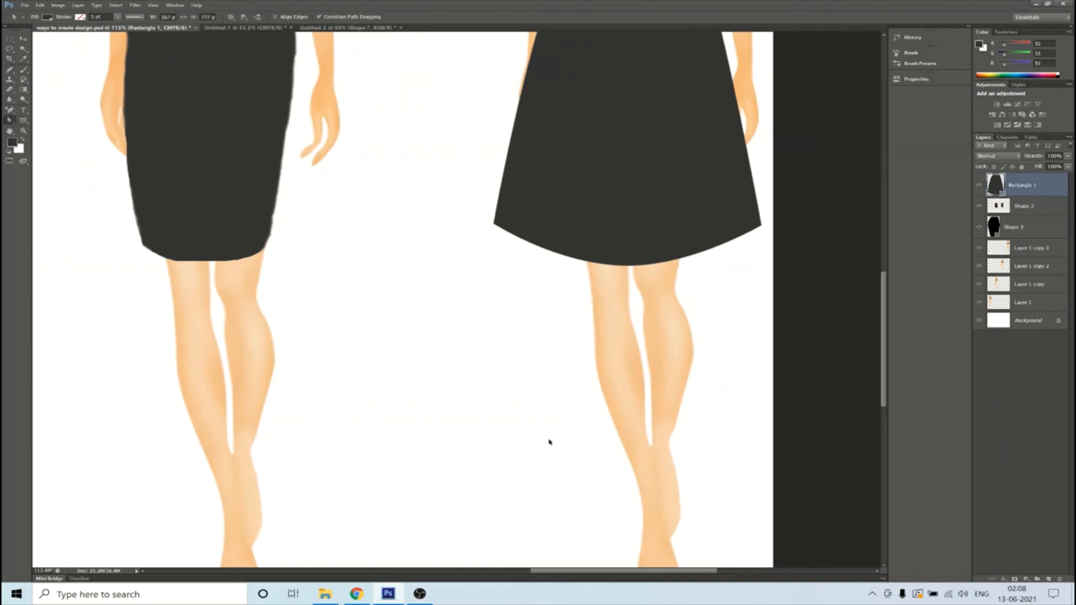
scroll(548, 439, up, 1)
scroll(581, 436, up, 3)
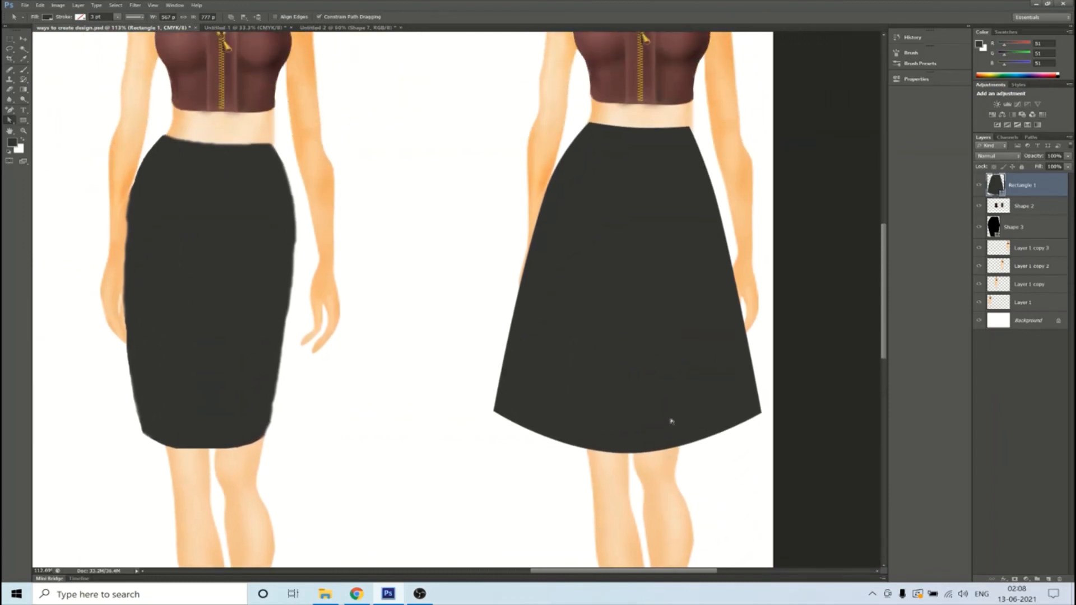
scroll(581, 442, up, 1)
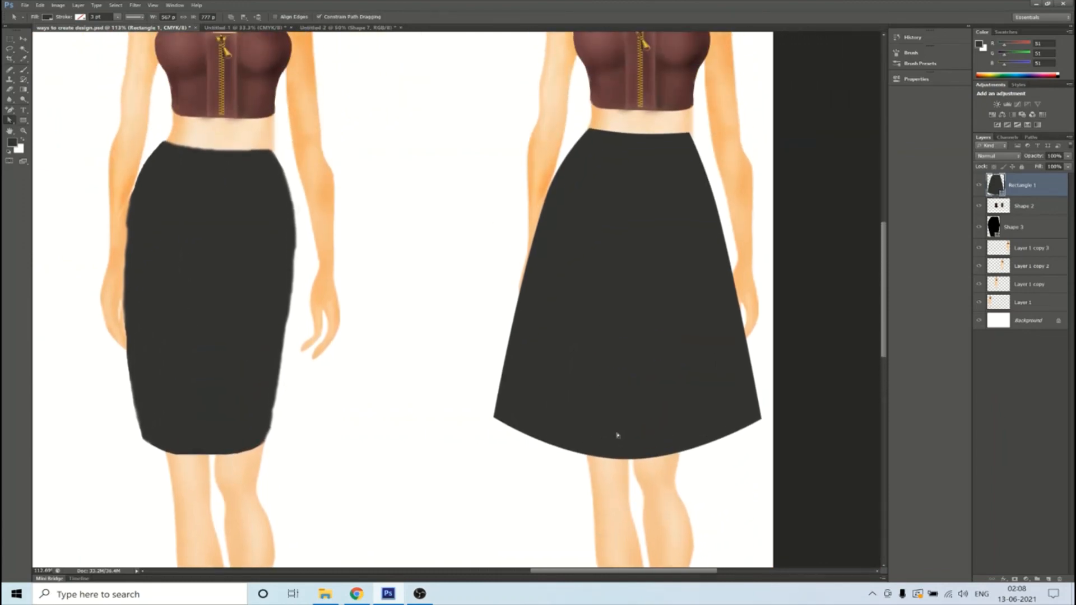
scroll(649, 332, right, 6)
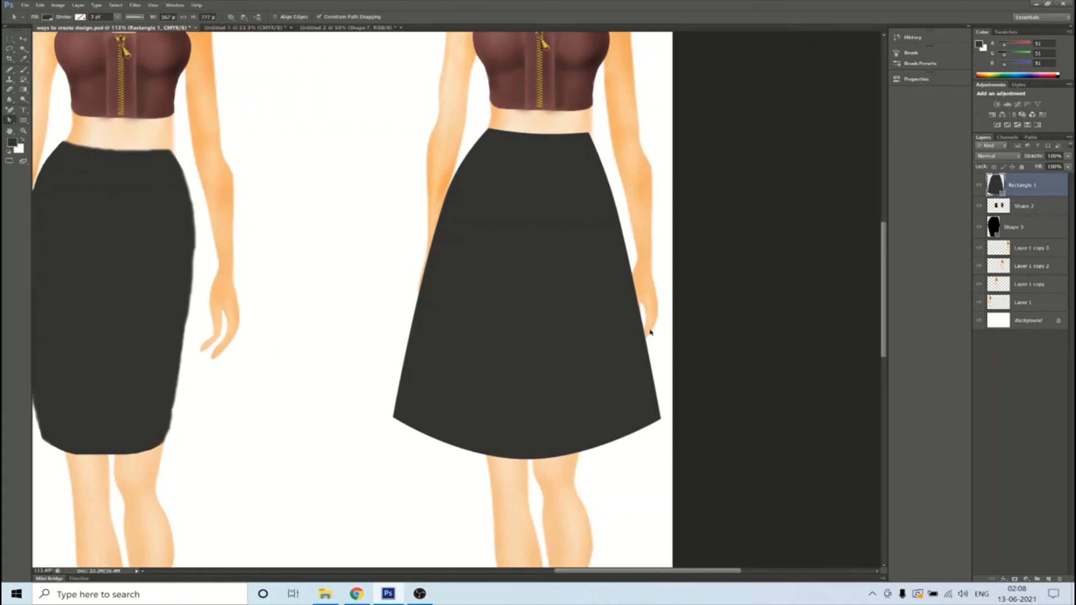
scroll(649, 336, up, 3)
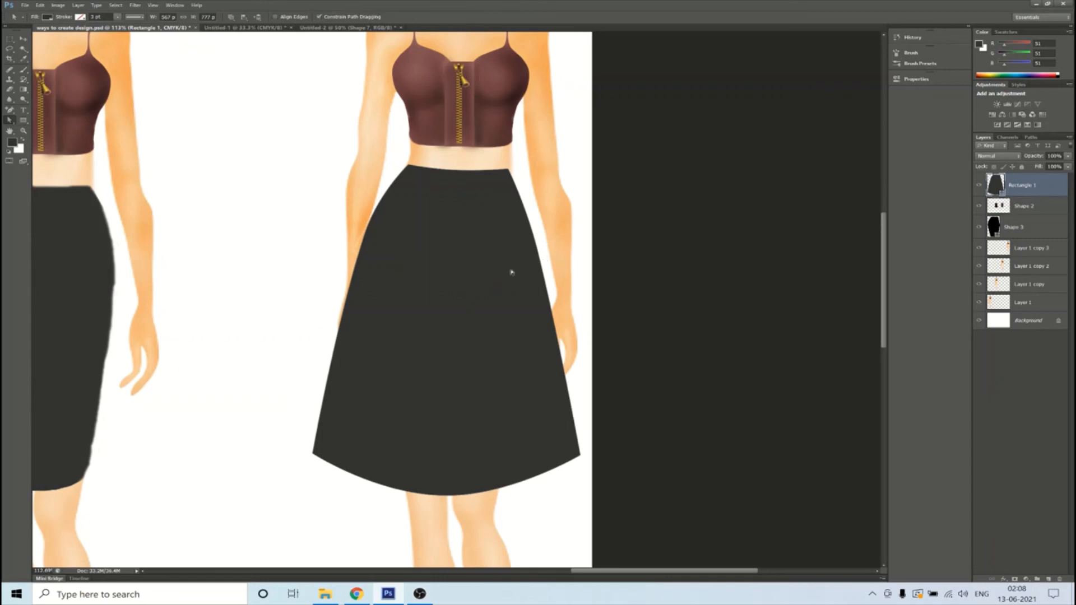
scroll(468, 299, up, 3)
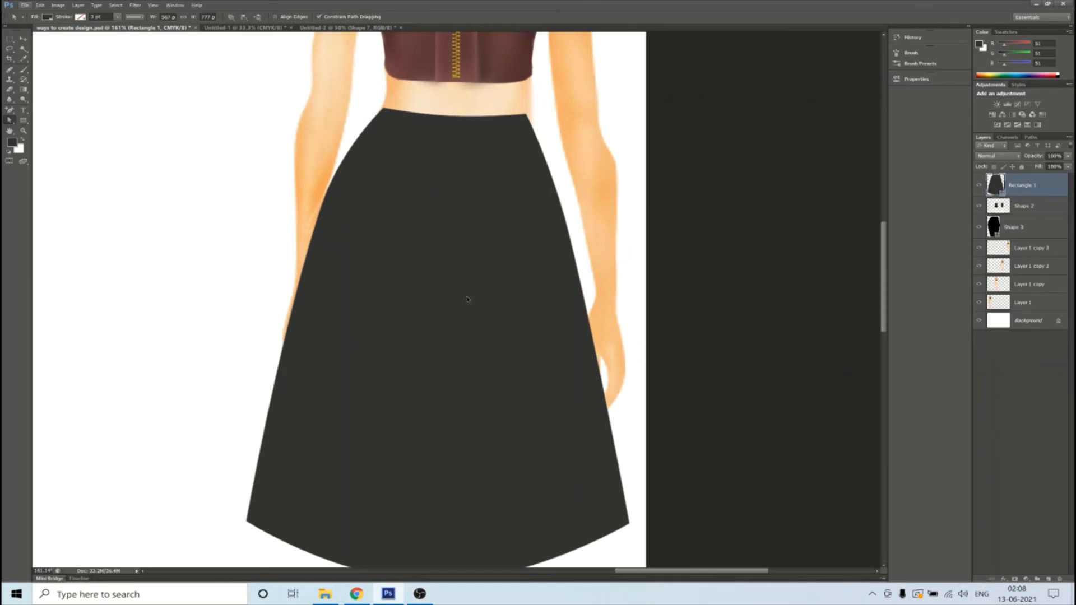
scroll(468, 298, up, 5)
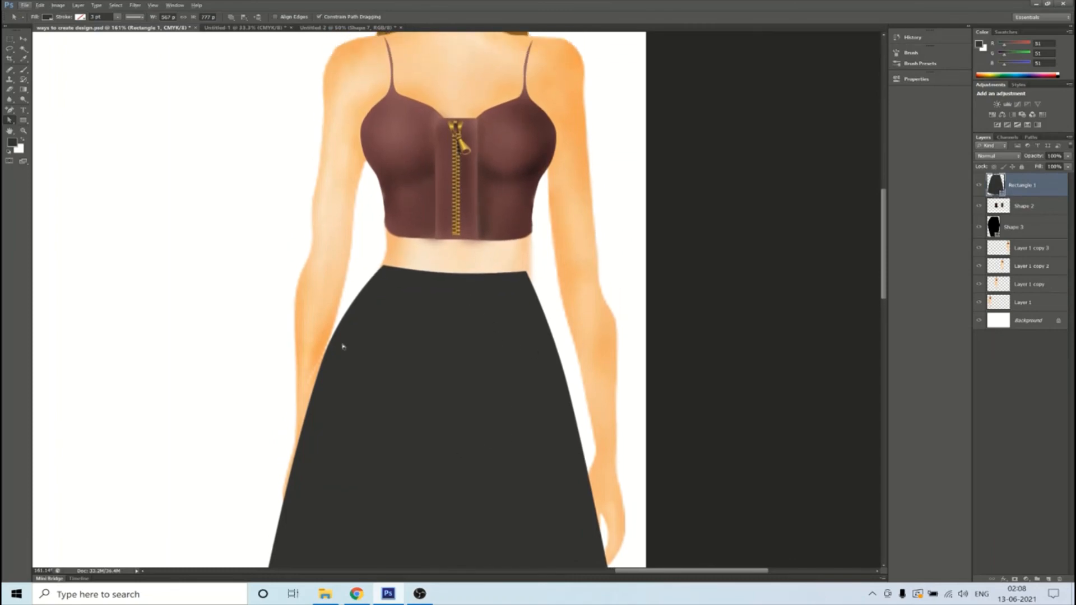
scroll(619, 365, up, 2)
scroll(619, 365, up, 3)
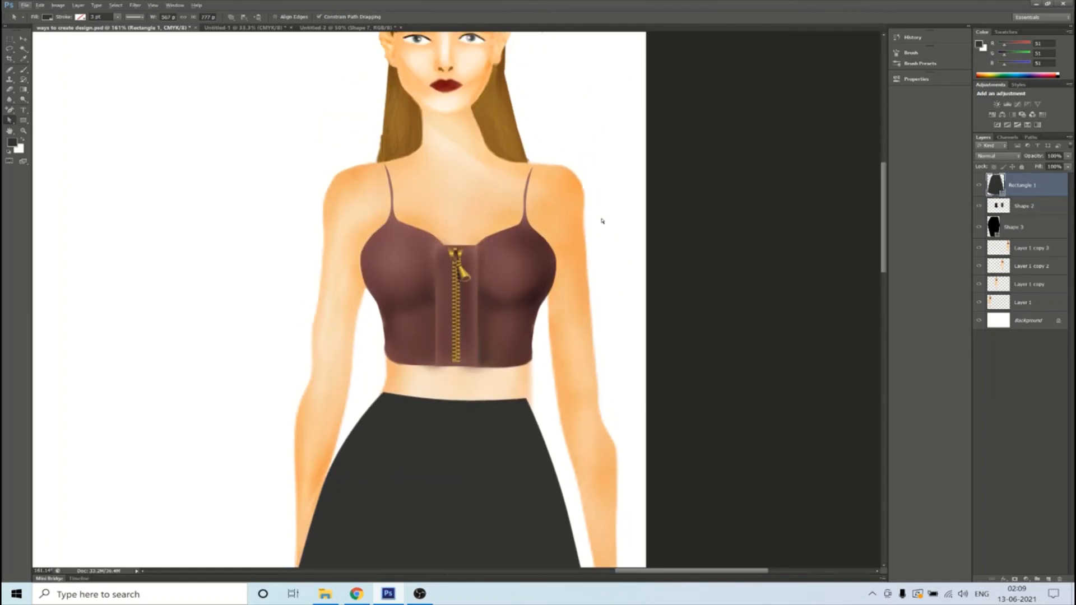
scroll(548, 356, down, 1)
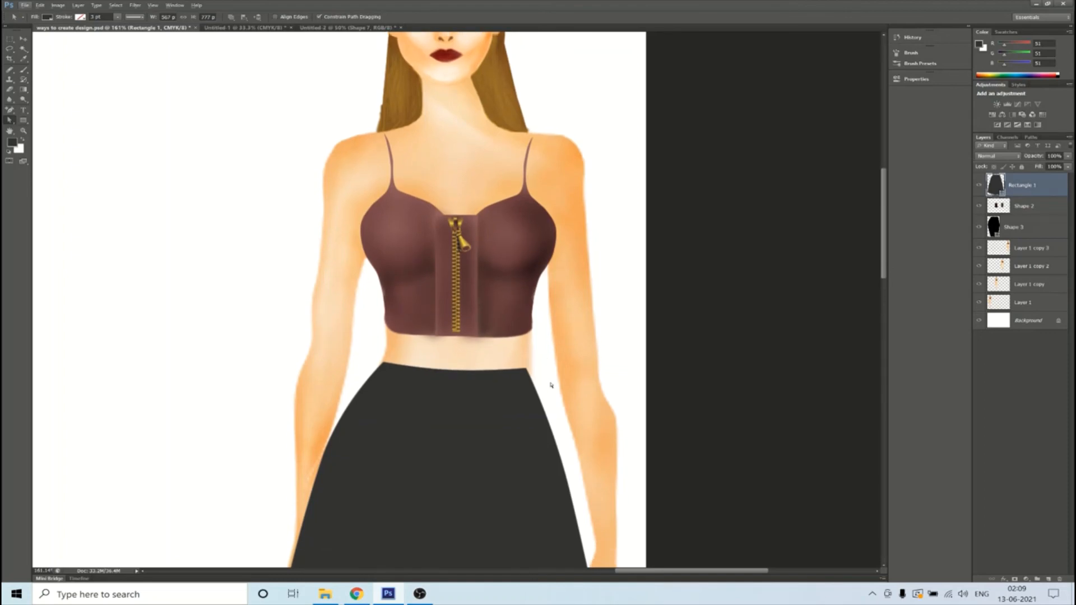
scroll(552, 385, down, 2)
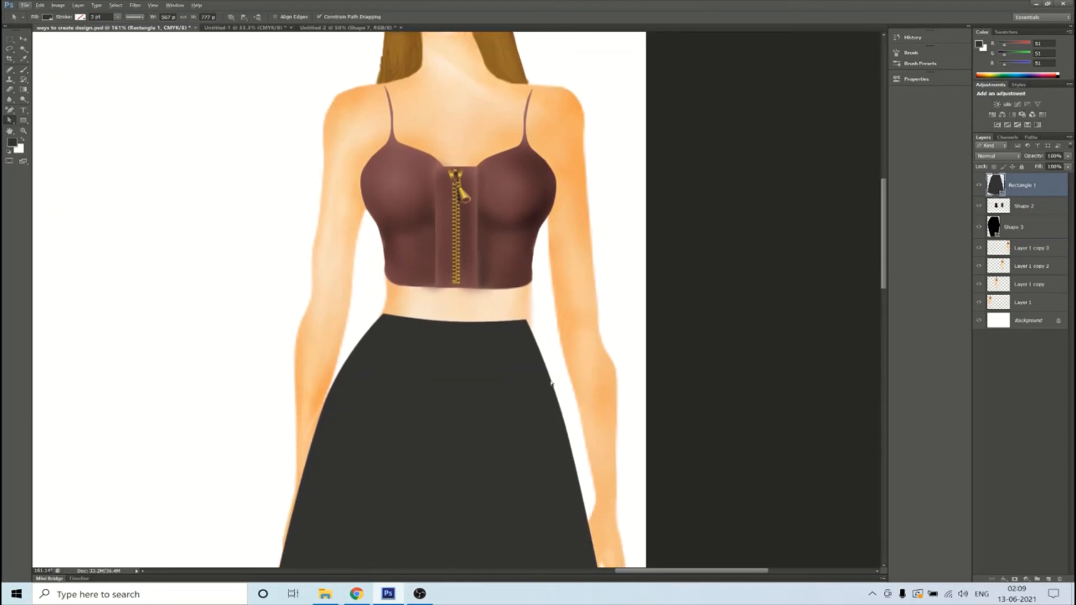
Show the entire canvas to compare the skirts on all four fashion figures
scroll(551, 384, down, 2)
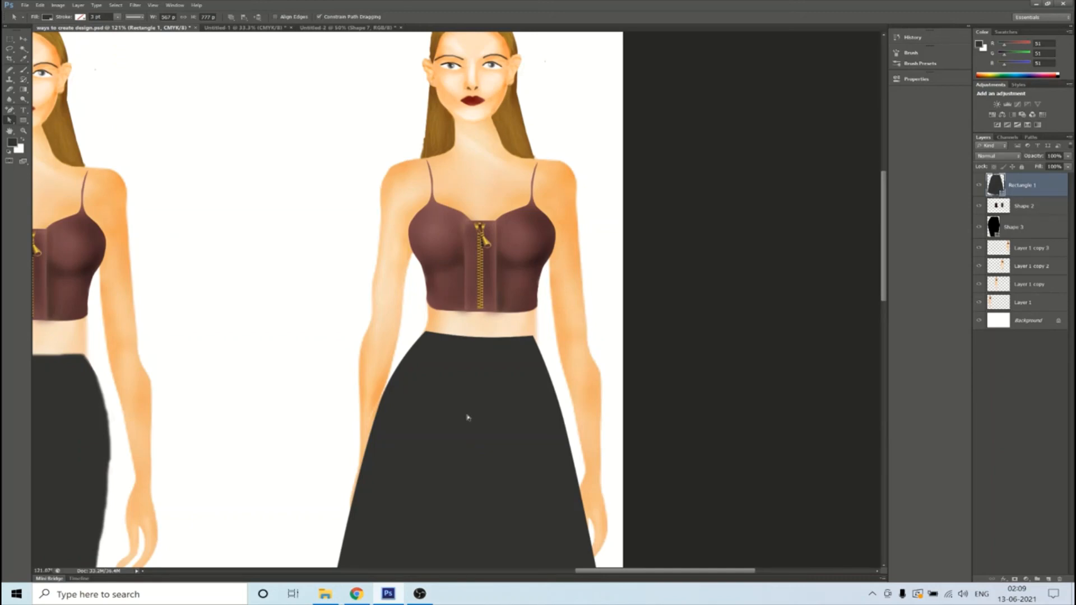
scroll(468, 418, down, 2)
scroll(472, 431, down, 1)
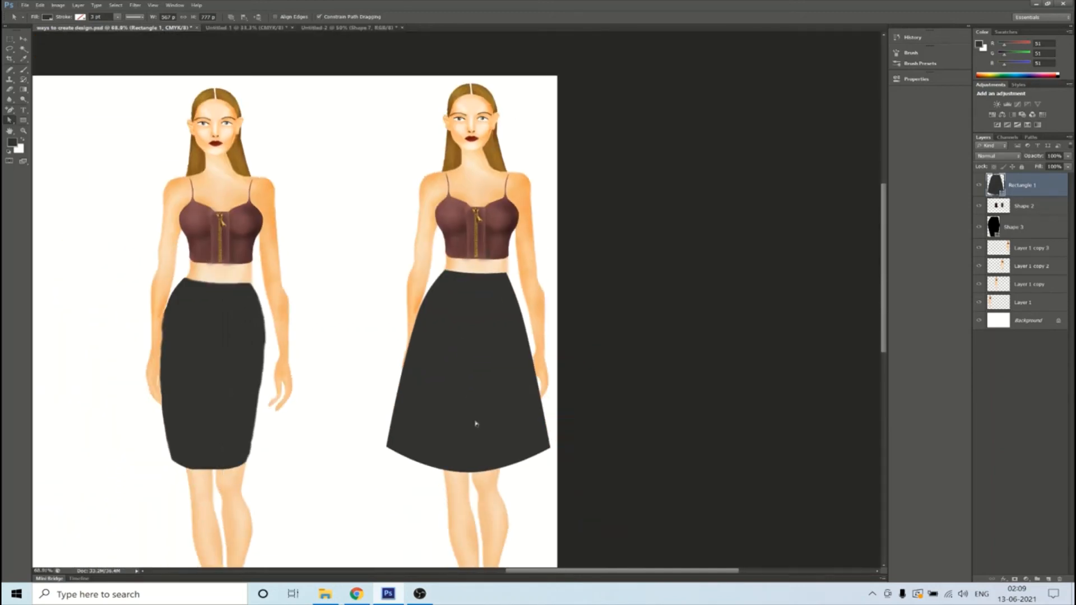
scroll(477, 424, down, 2)
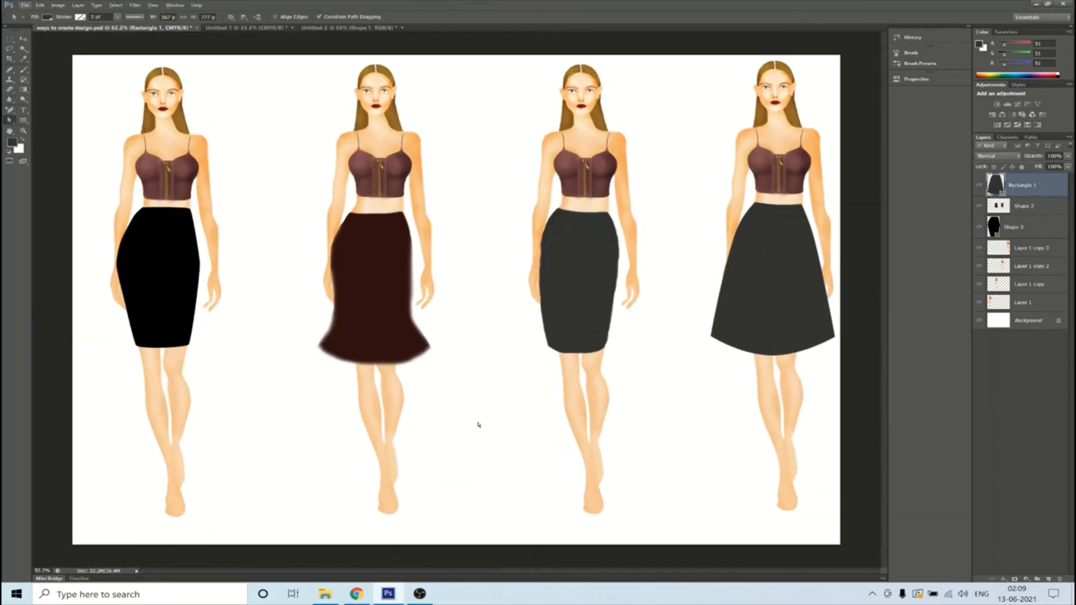